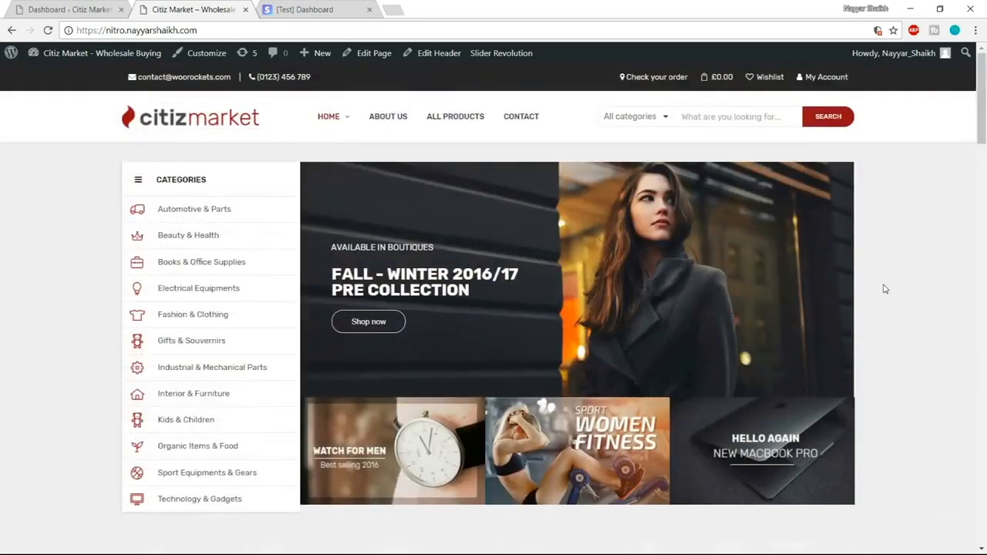
# - Open the store's All Products page and add the 3/4 Retro Open Face Helmet to the cart
pyautogui.scroll(-10, 885, 288)
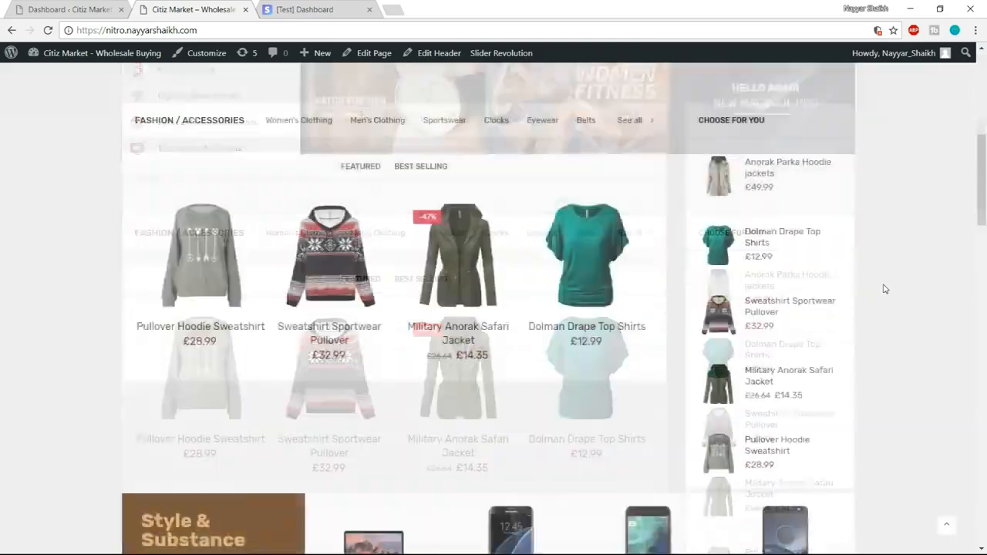
pyautogui.scroll(-20, 885, 288)
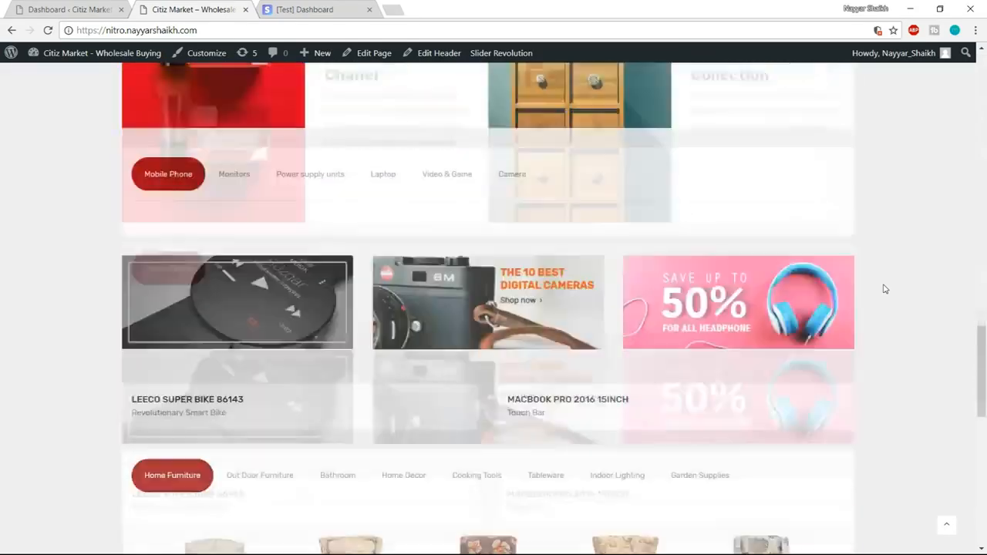
pyautogui.scroll(20, 885, 288)
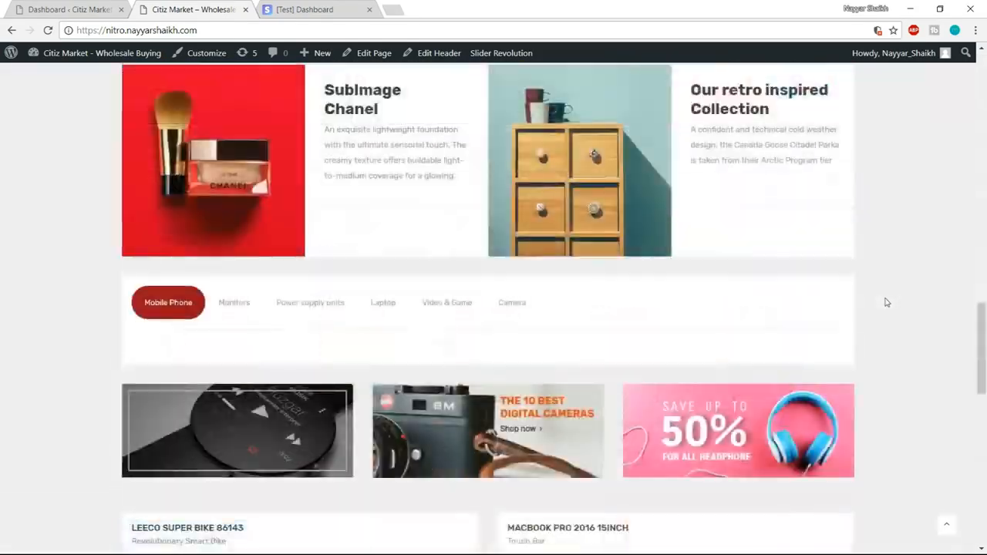
pyautogui.scroll(5, 886, 302)
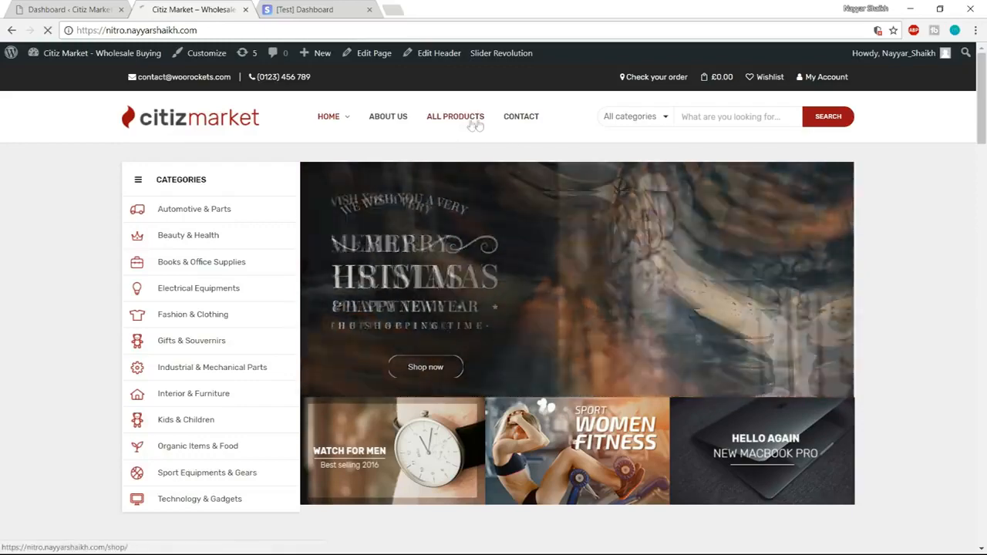
pyautogui.click(467, 126)
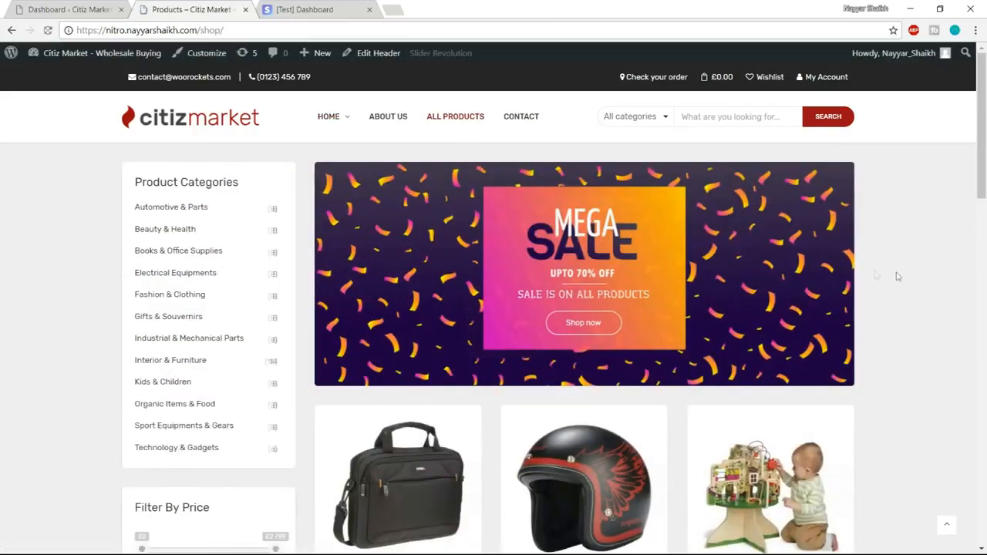
pyautogui.scroll(-2, 897, 277)
pyautogui.moveTo(633, 343)
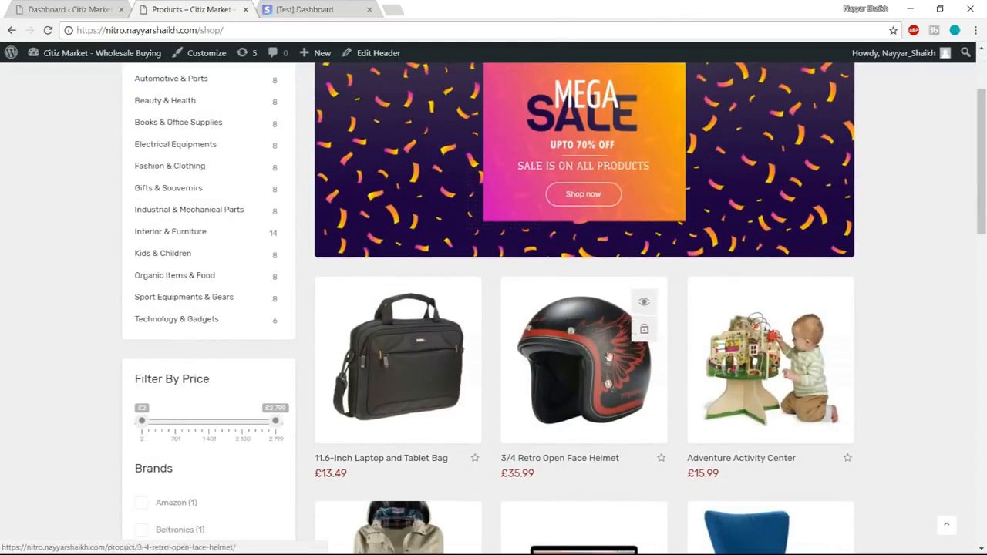
pyautogui.click(645, 332)
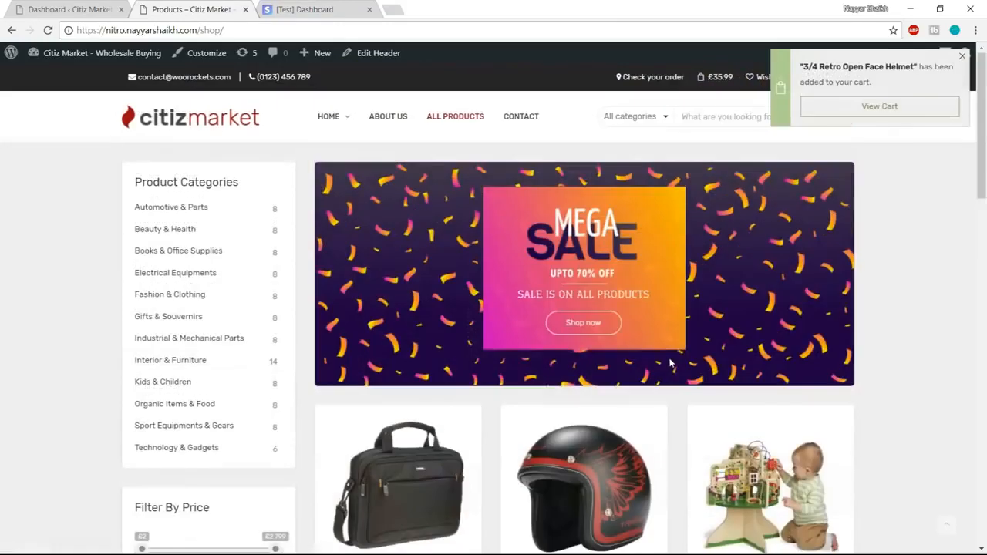
# - View the cart and proceed to checkout, checking the billing details, page address and payment options
pyautogui.click(877, 111)
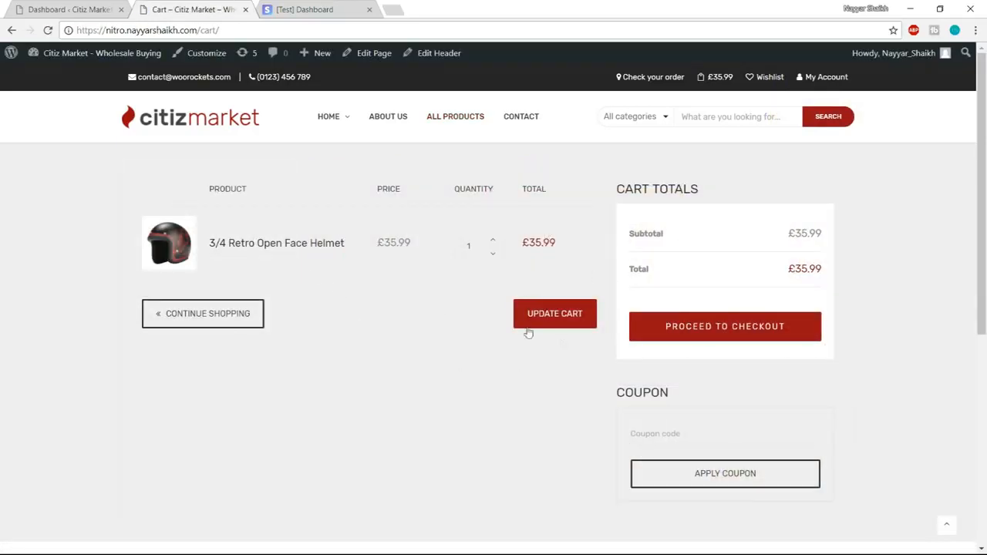
pyautogui.click(722, 332)
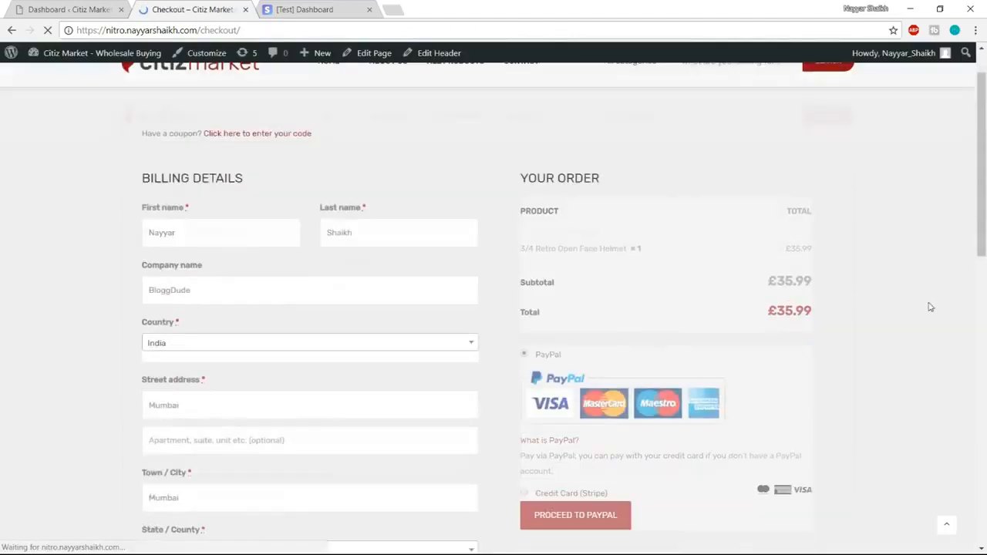
pyautogui.scroll(-1, 931, 307)
pyautogui.scroll(-1, 584, 340)
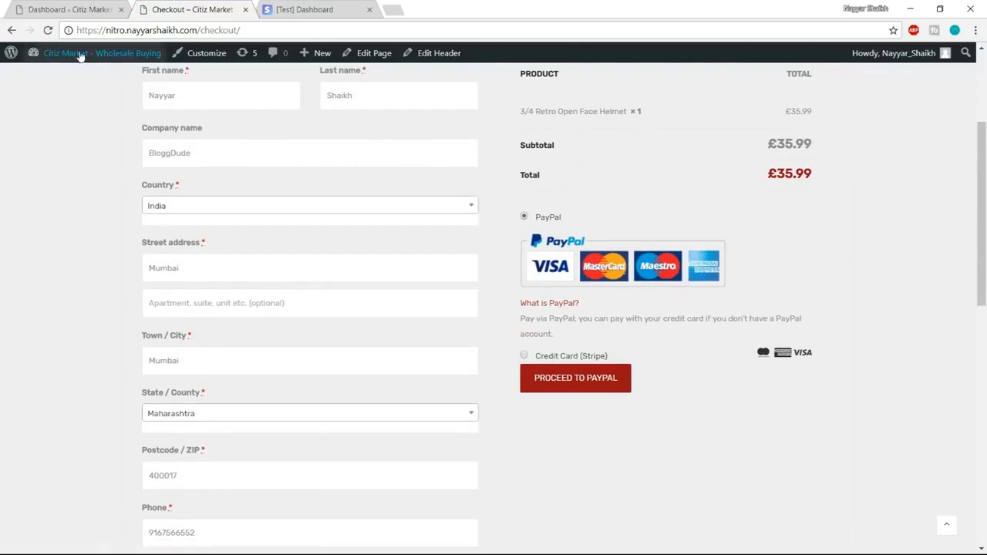
pyautogui.moveTo(99, 30); pyautogui.dragTo(205, 31)
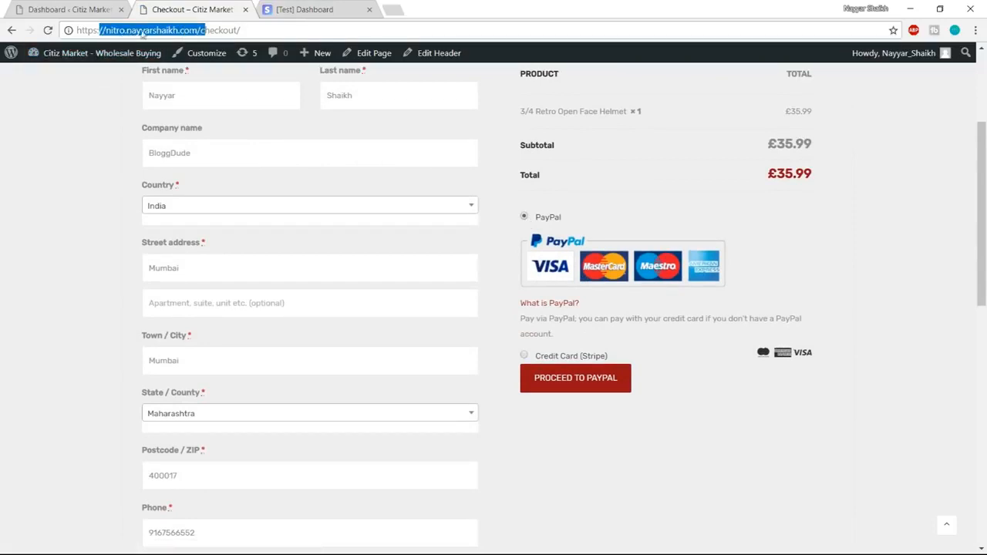
pyautogui.click(843, 270)
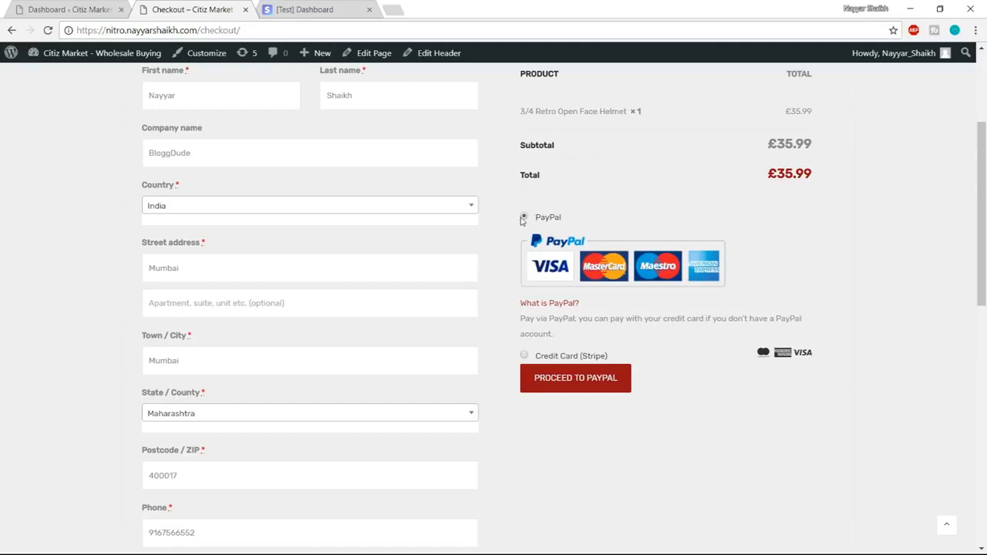
# - Proceed to PayPal and open its debit or credit card payment form to examine the required fields
pyautogui.click(553, 386)
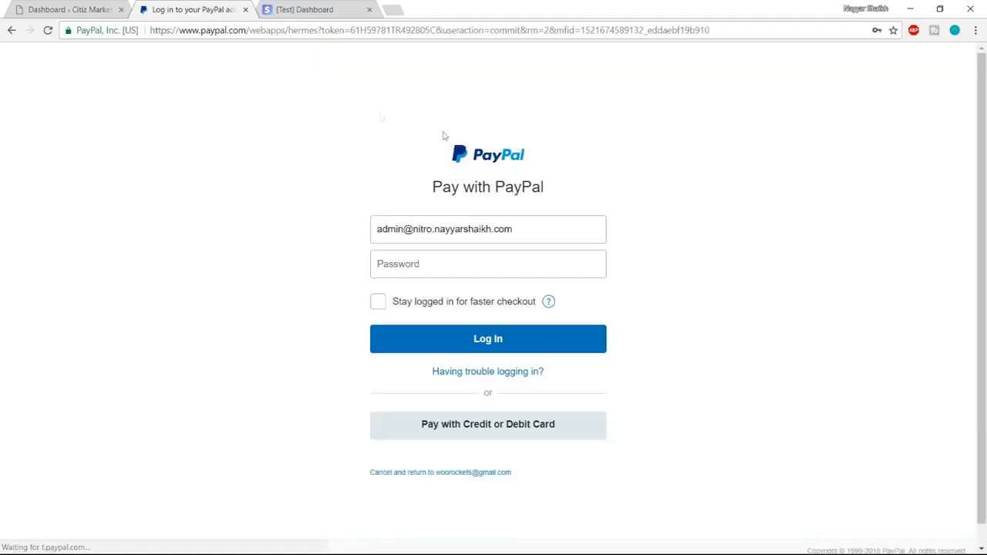
pyautogui.moveTo(179, 30); pyautogui.dragTo(262, 31)
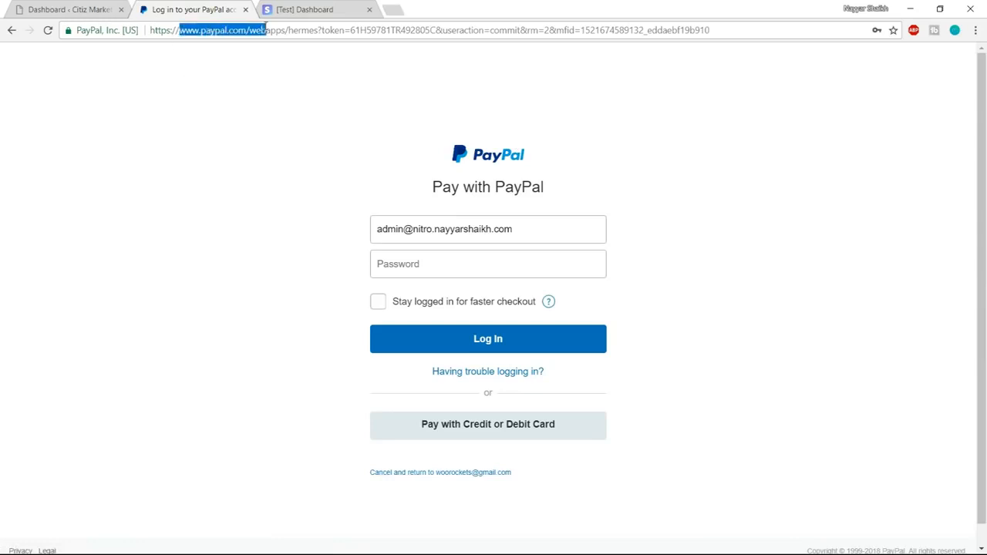
pyautogui.click(263, 47)
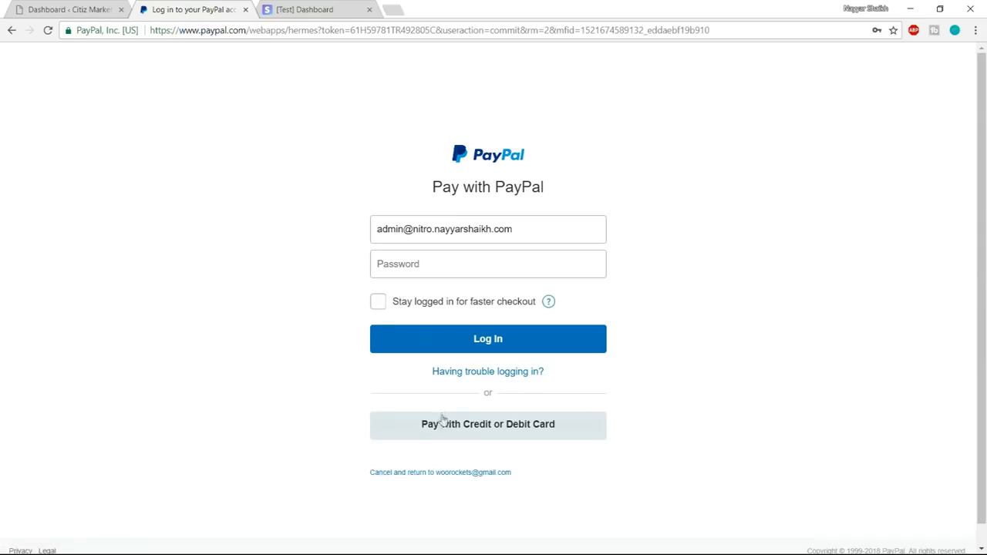
pyautogui.click(475, 434)
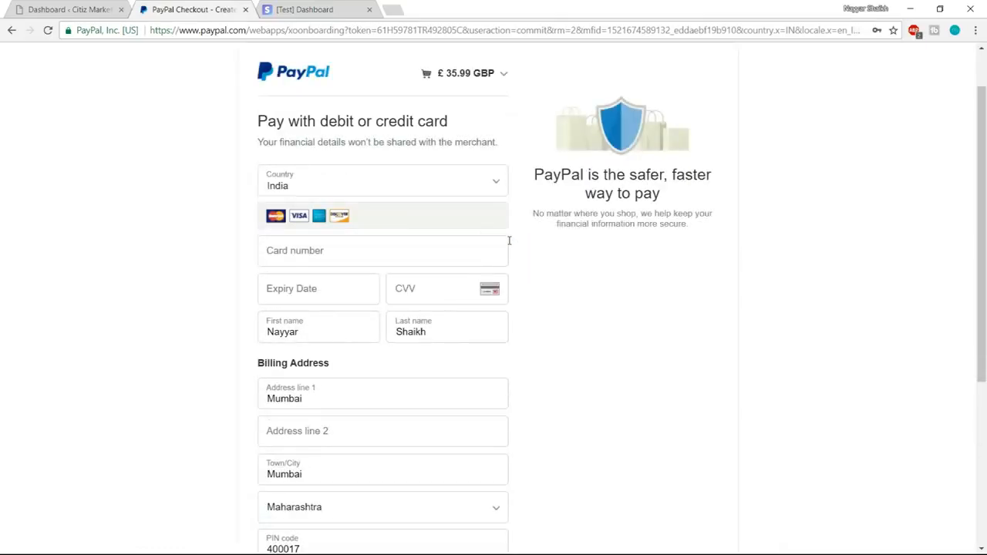
pyautogui.scroll(-2, 630, 322)
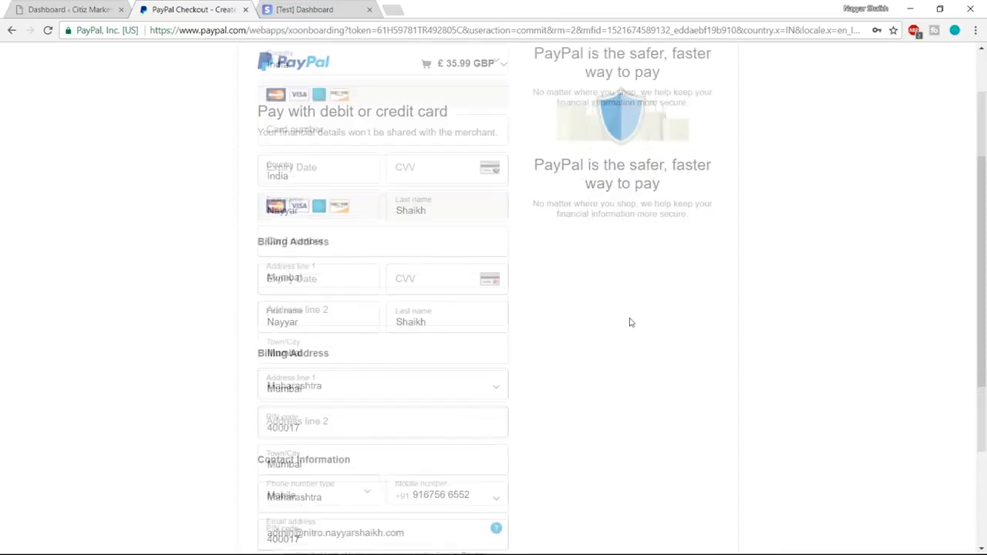
pyautogui.scroll(3, 631, 371)
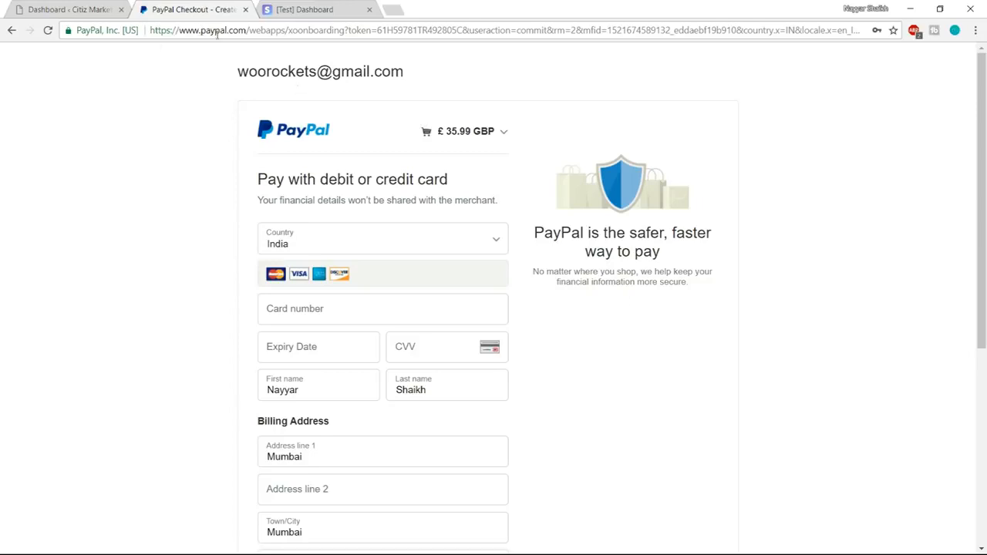
# - Return to the store's checkout page and choose Credit Card (Stripe) as the payment method
pyautogui.click(12, 31)
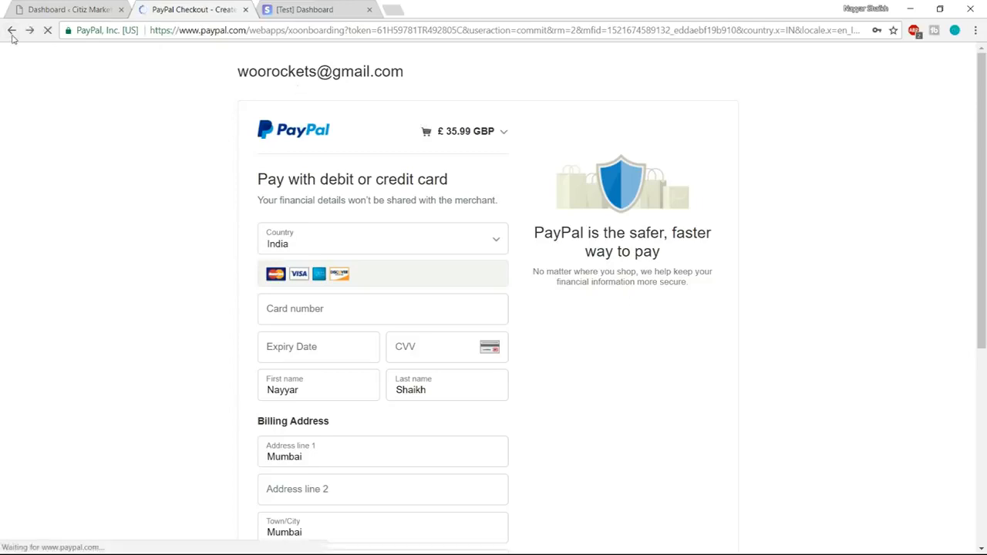
pyautogui.click(12, 31)
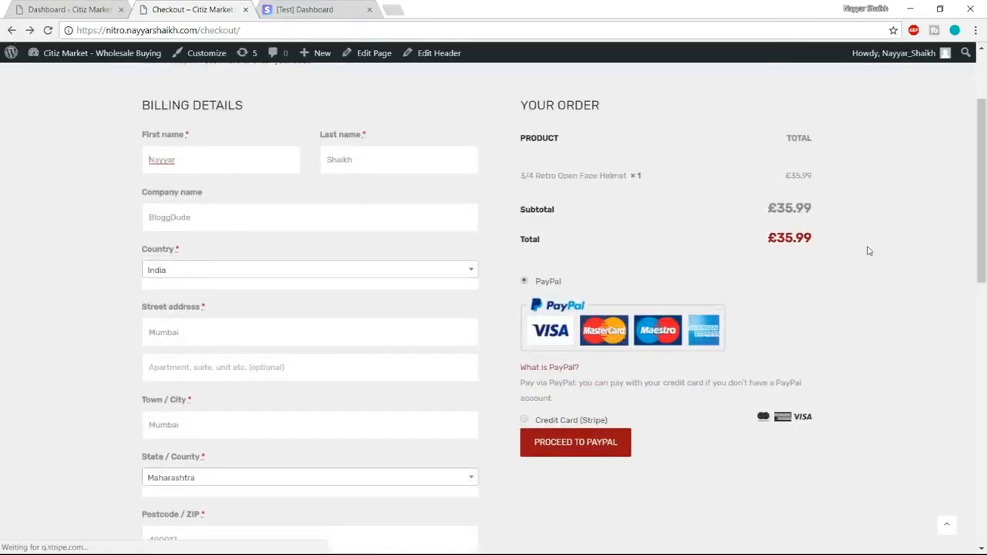
pyautogui.scroll(-2, 657, 335)
pyautogui.click(526, 291)
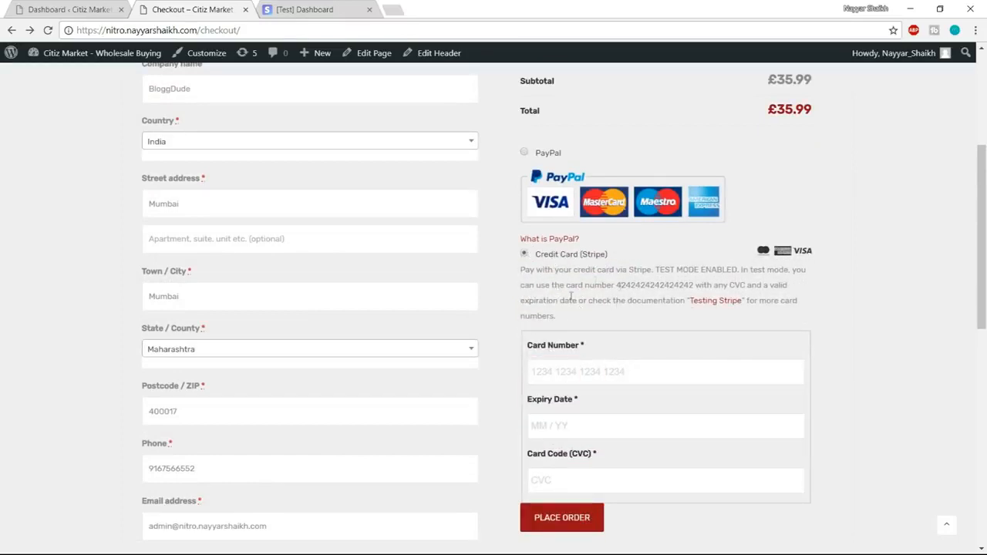
# - Fill in the test card number, expiry date and card code (CVC), and place the order
pyautogui.scroll(-1, 634, 347)
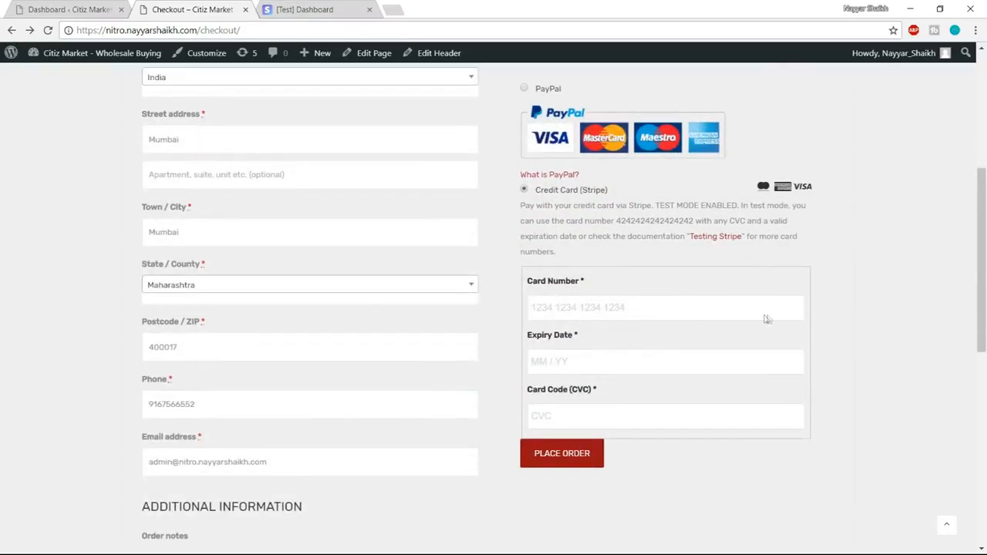
pyautogui.write('4242 4242 4242 4242')
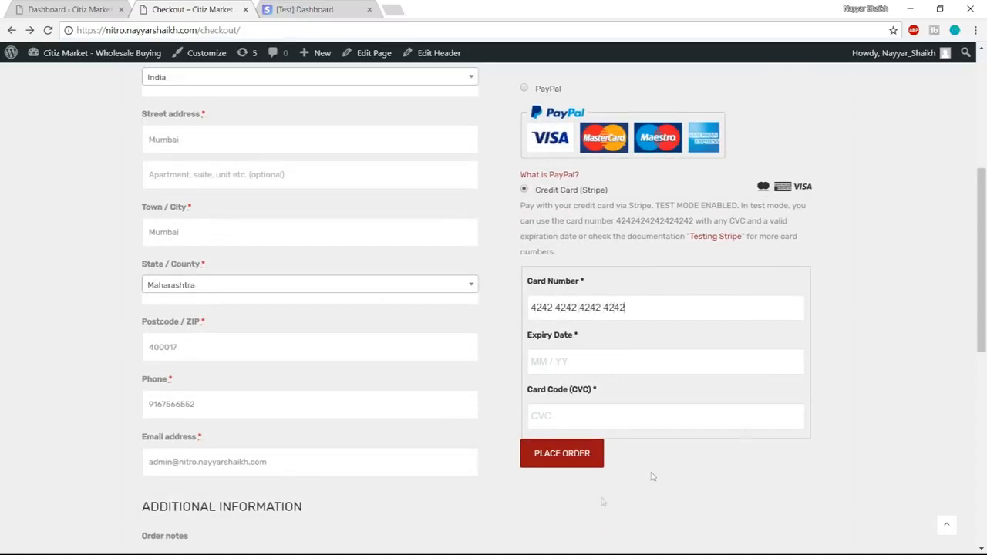
pyautogui.write('012')
pyautogui.click(578, 454)
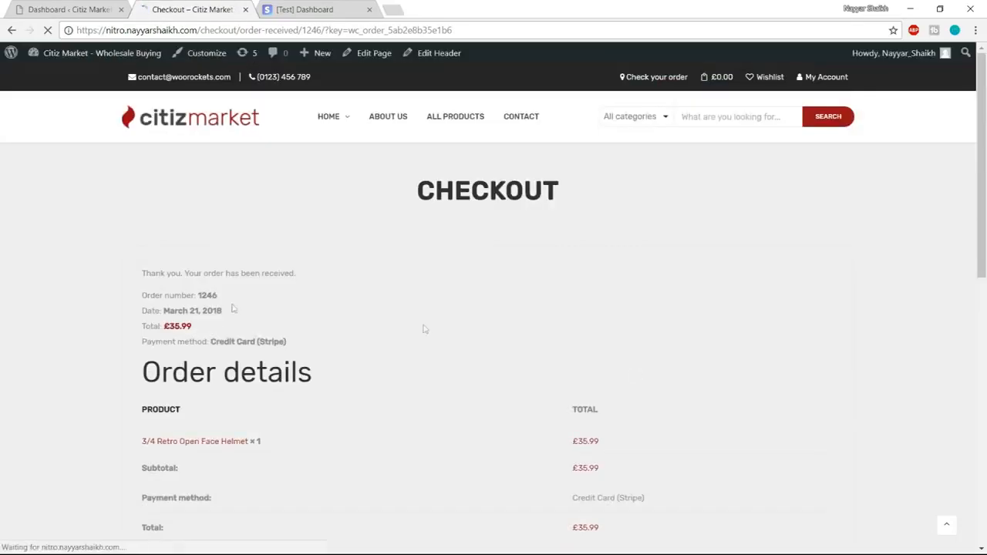
# - Review the order confirmation message, order details and billing address on the store's checkout page
pyautogui.moveTo(146, 277); pyautogui.dragTo(331, 276)
pyautogui.click(331, 276)
pyautogui.scroll(-1, 278, 313)
pyautogui.scroll(-1, 288, 356)
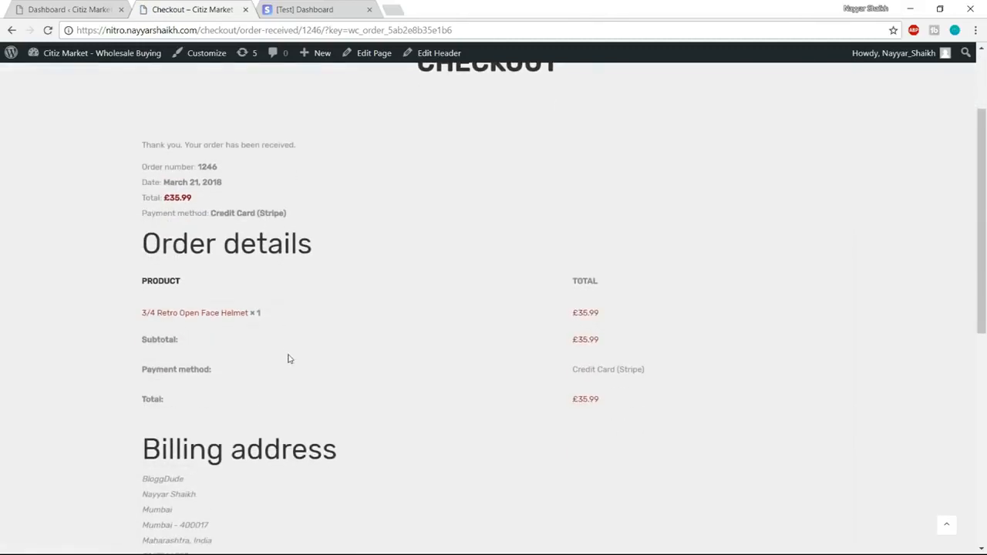
pyautogui.scroll(2, 289, 359)
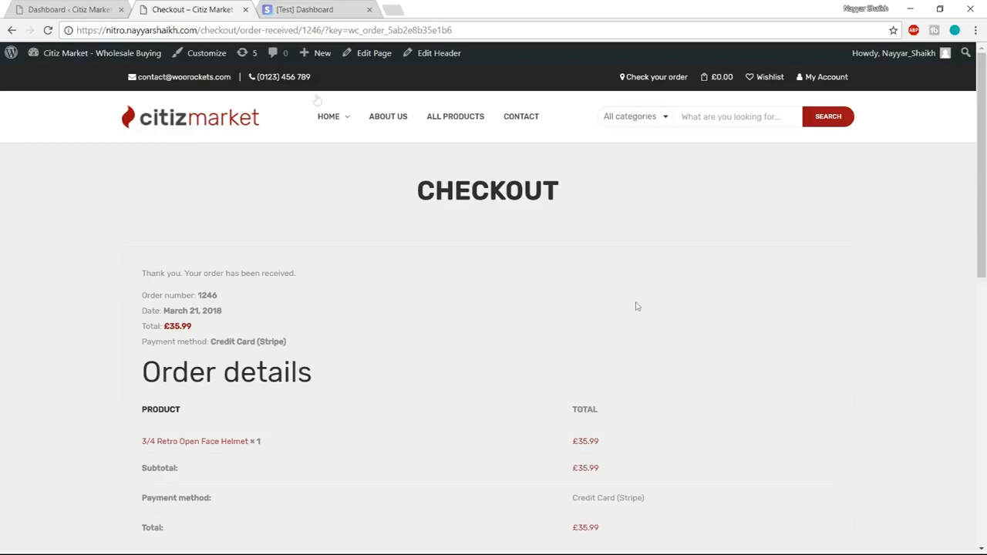
# - Switch to the store's WordPress dashboard and open the page for adding new plugins
pyautogui.click(76, 10)
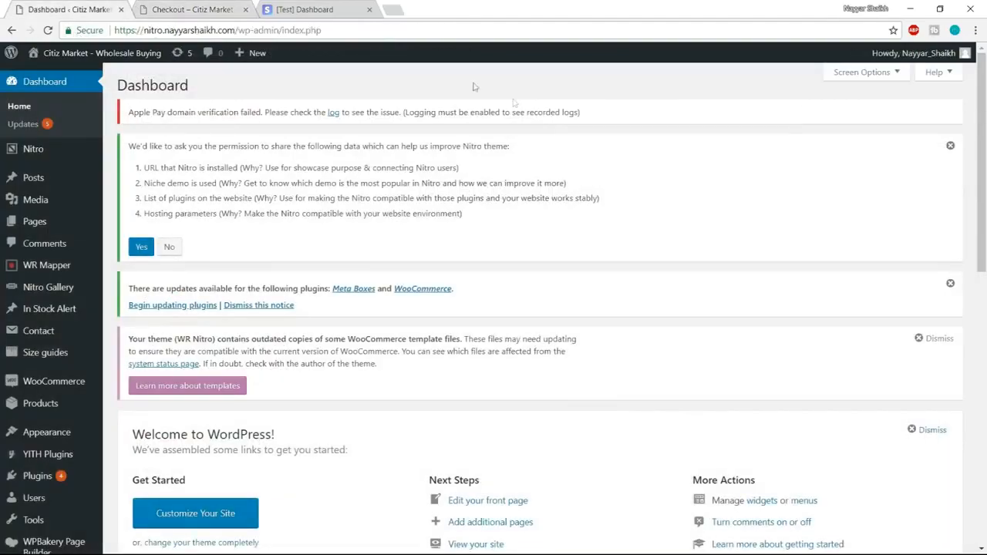
pyautogui.scroll(-1, 649, 210)
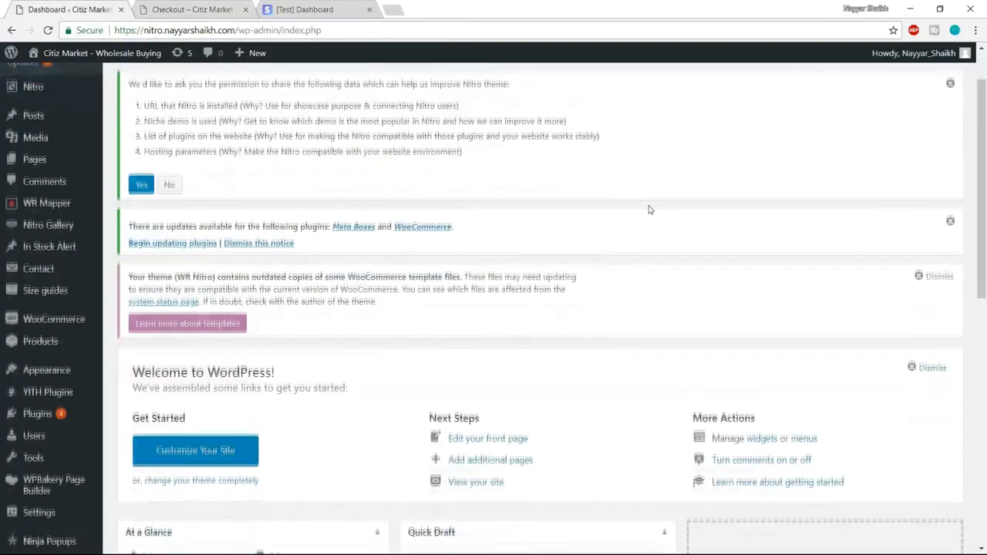
pyautogui.scroll(-2, 650, 210)
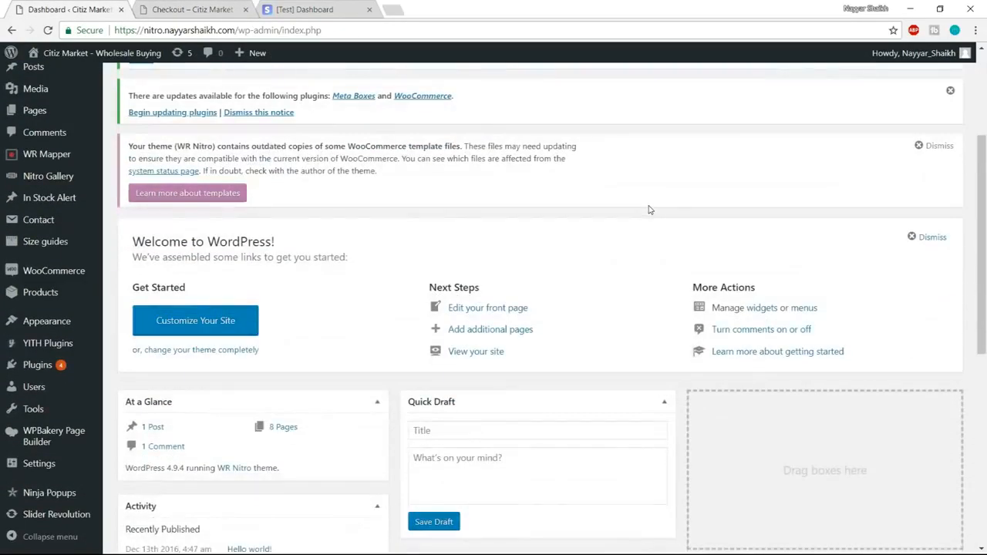
pyautogui.moveTo(35, 370)
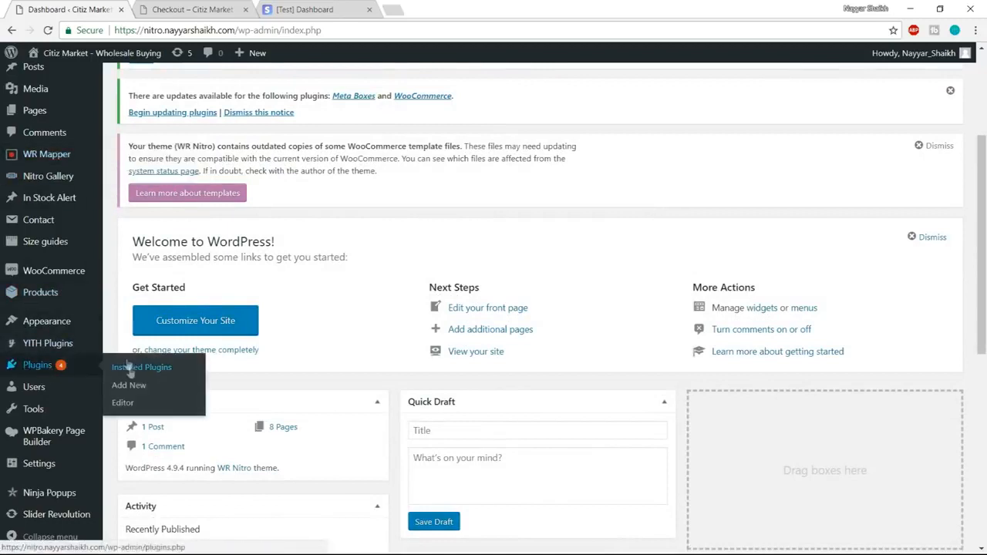
pyautogui.click(128, 386)
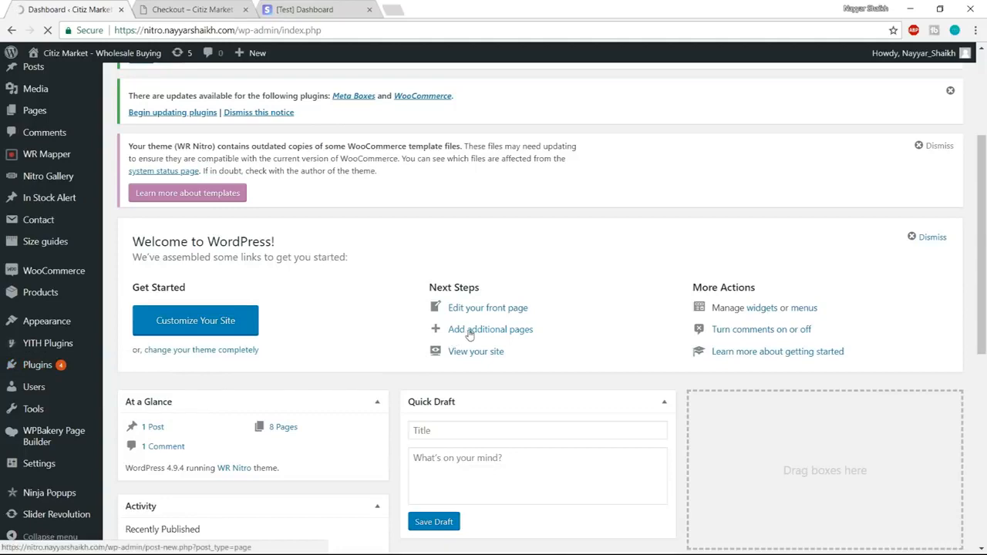
# - Search the plugin directory for "stripe" and browse the matching plugins
pyautogui.click(841, 302)
pyautogui.write('stripe')
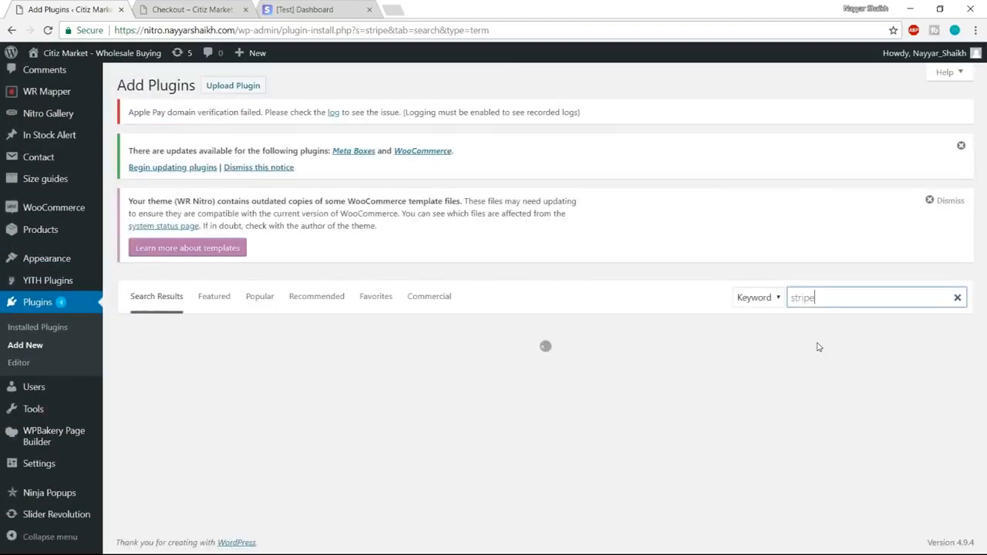
pyautogui.scroll(-2, 678, 349)
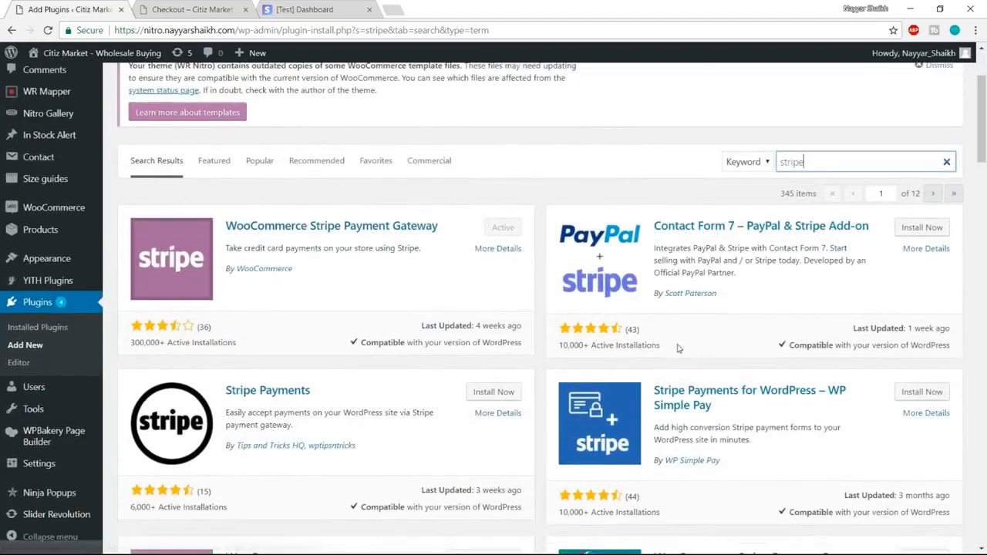
pyautogui.scroll(-10, 678, 349)
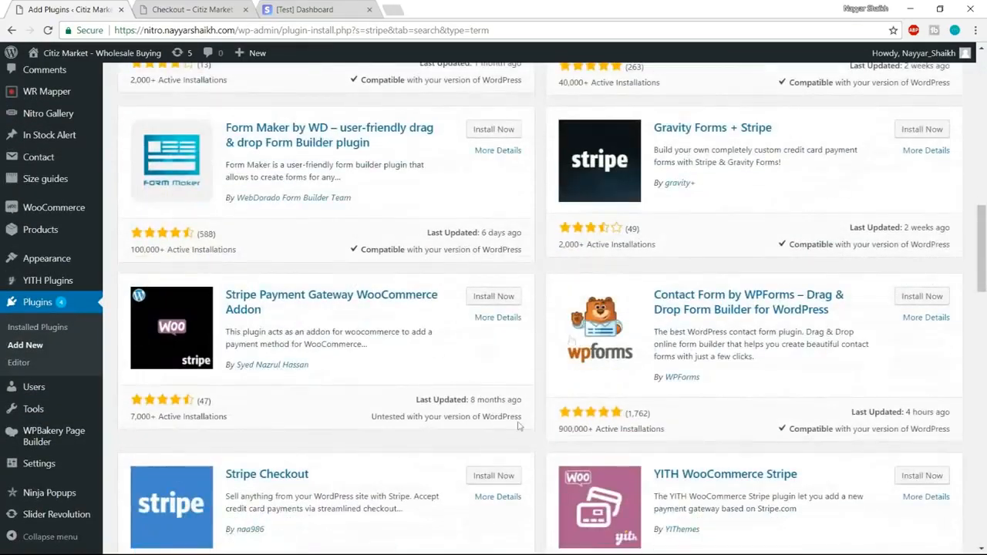
pyautogui.scroll(12, 519, 426)
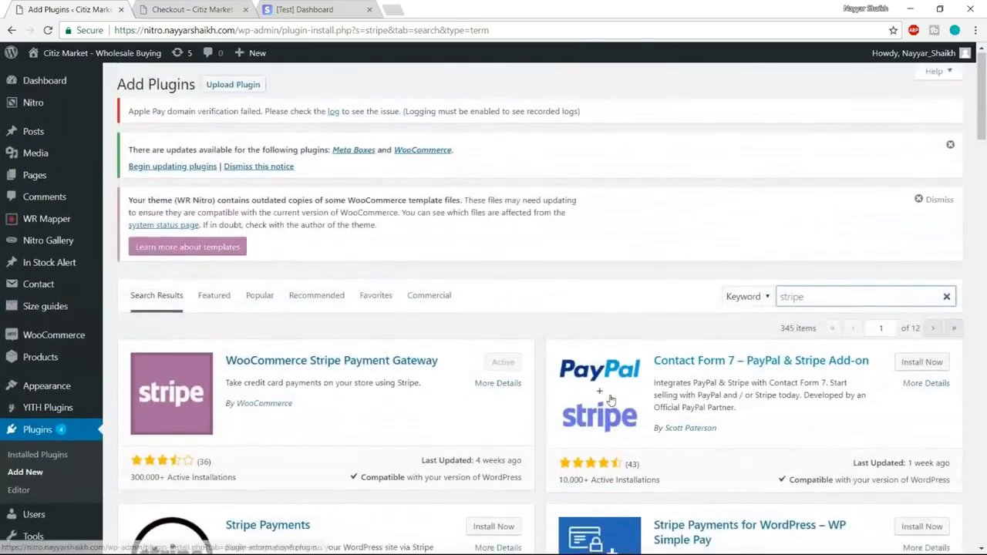
# - Examine the WooCommerce Stripe Payment Gateway entry in the plugin results, checking its author and activation status
pyautogui.scroll(-1, 611, 400)
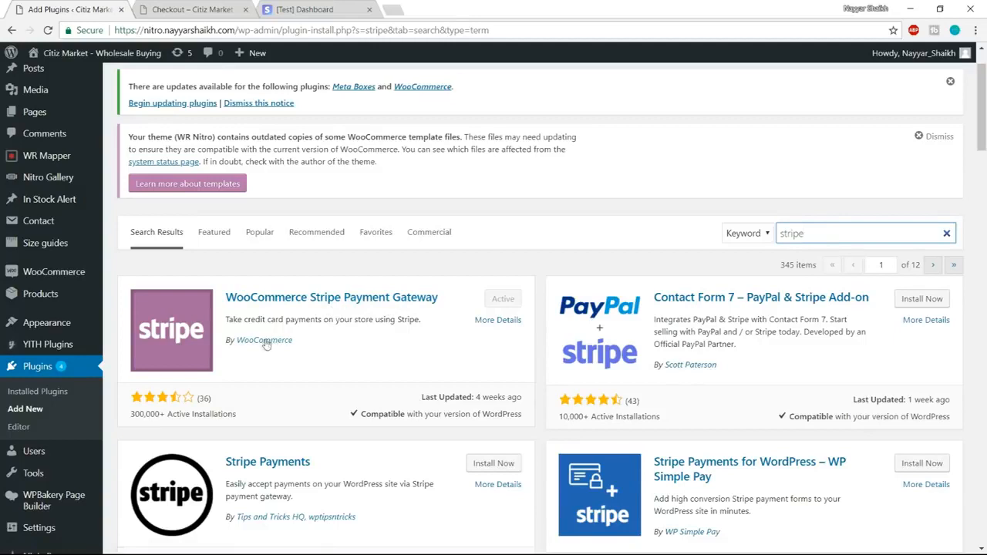
pyautogui.moveTo(295, 341); pyautogui.dragTo(236, 341)
pyautogui.click(303, 368)
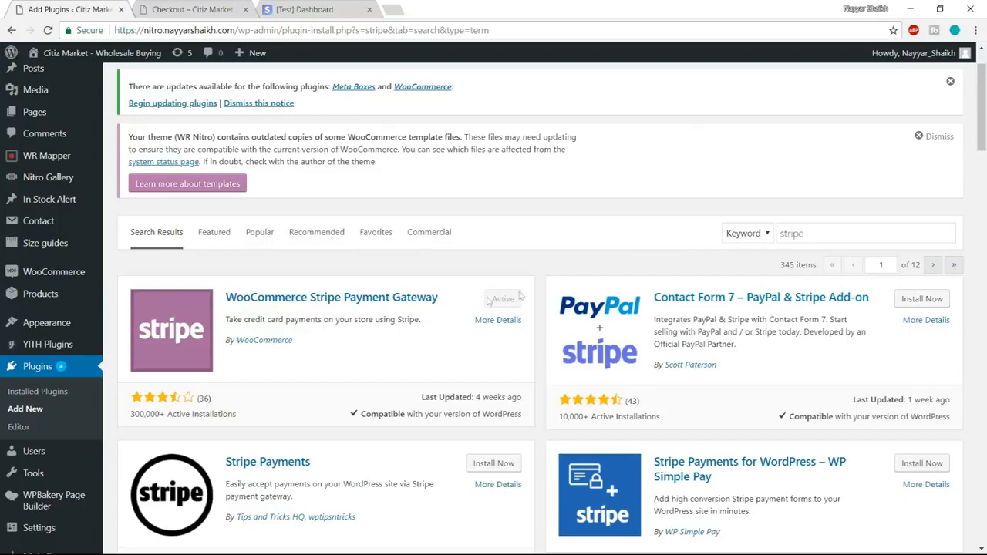
pyautogui.scroll(2, 516, 274)
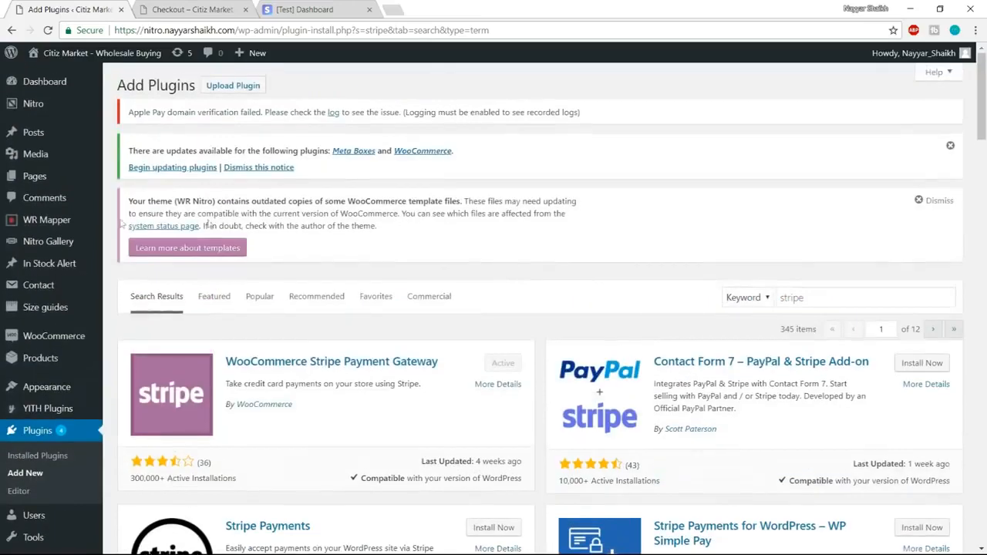
# - Open the Stripe gateway section of WooCommerce's checkout settings
pyautogui.moveTo(52, 345)
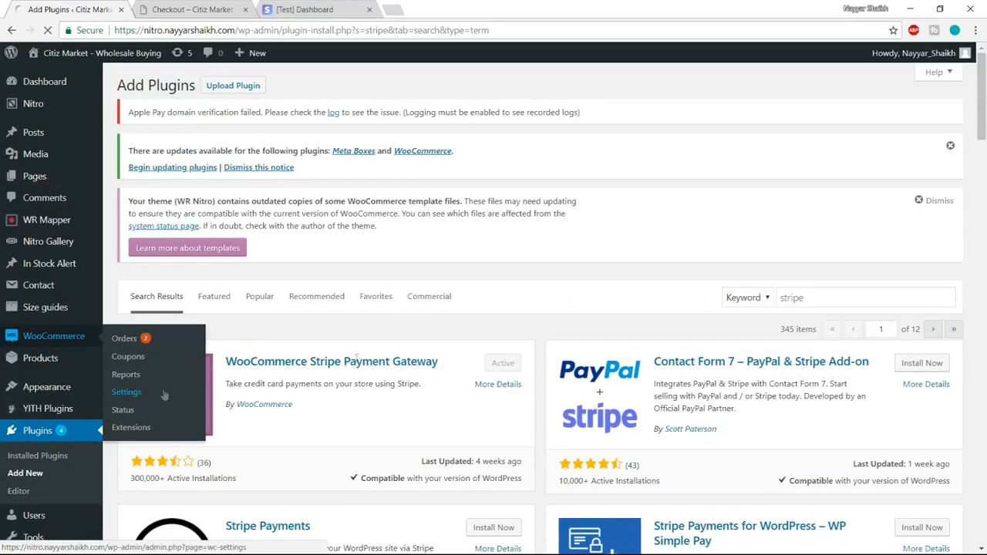
pyautogui.click(133, 396)
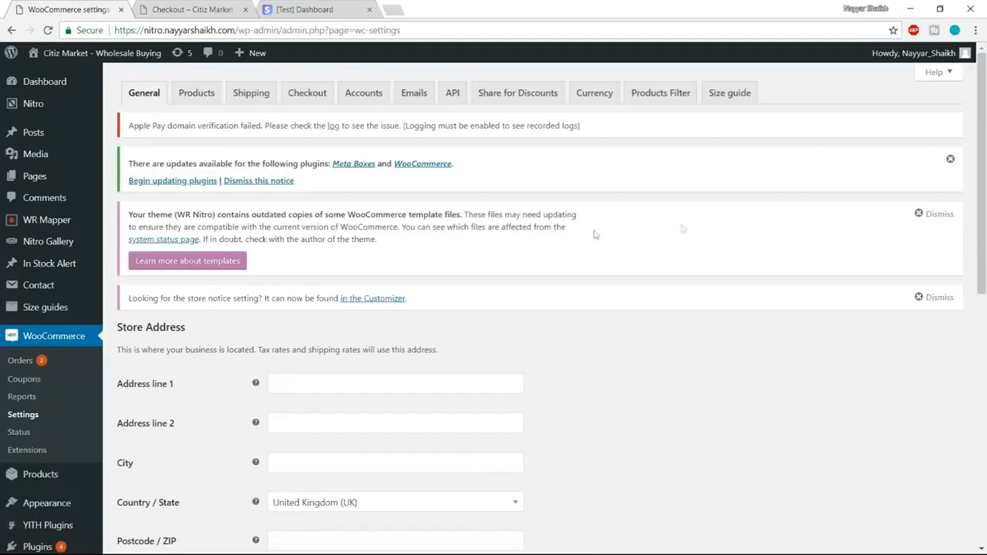
pyautogui.click(293, 104)
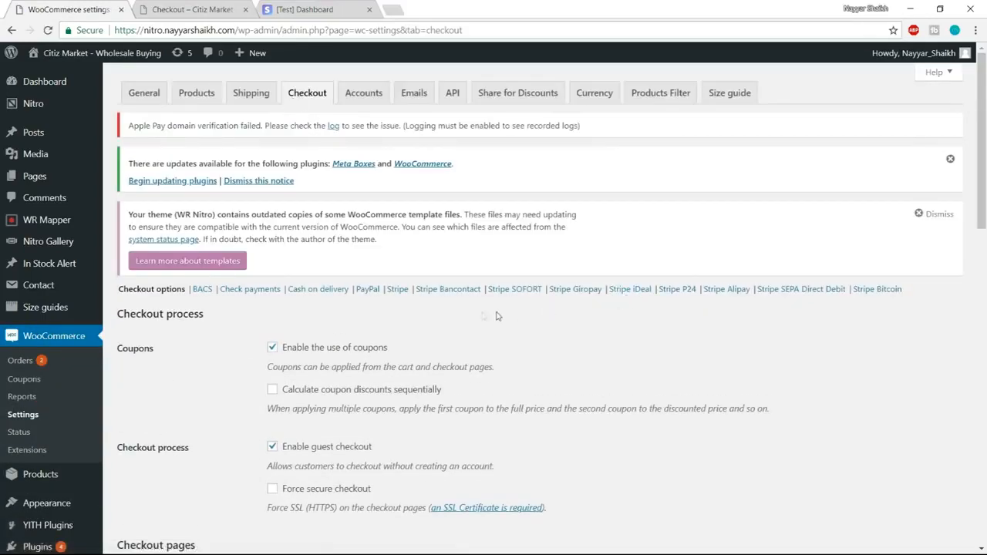
pyautogui.click(401, 291)
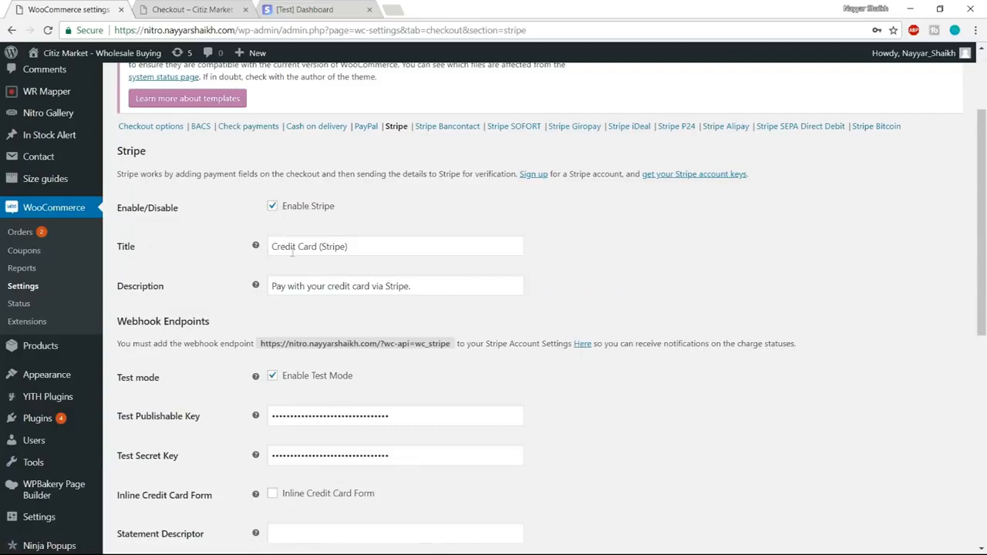
# - Change the Stripe gateway's title to "Credit Card or Debit Card"
pyautogui.moveTo(318, 247); pyautogui.dragTo(266, 247)
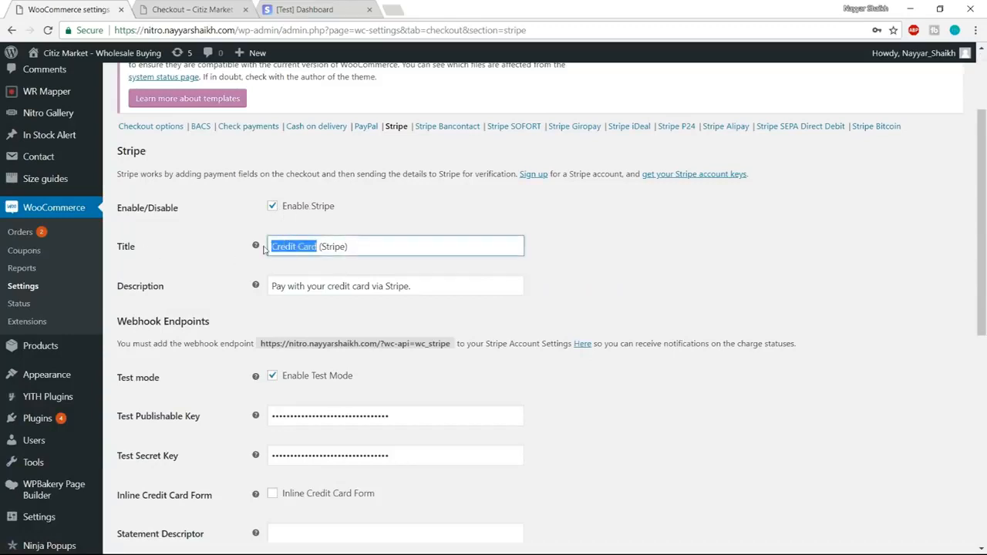
pyautogui.moveTo(349, 247); pyautogui.dragTo(317, 246)
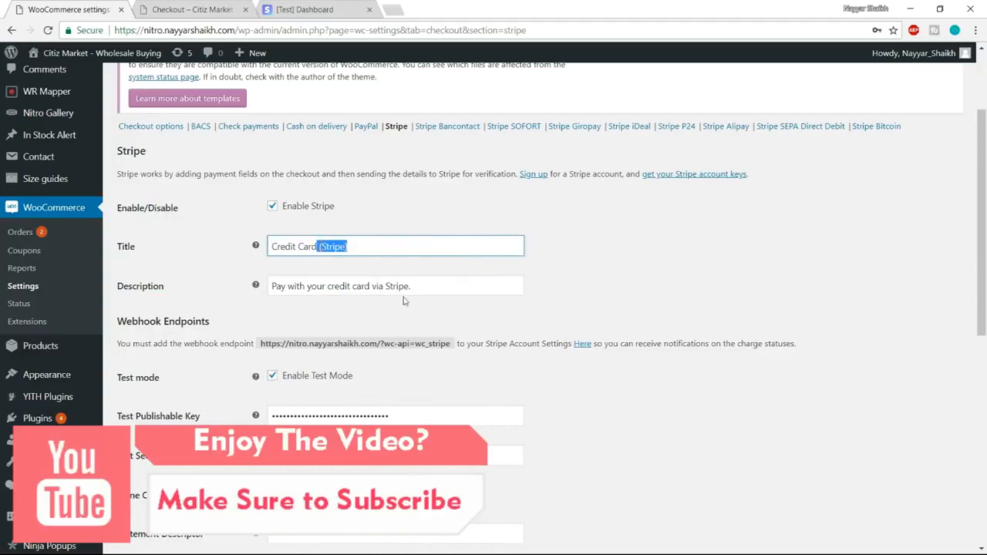
pyautogui.press('BackSpace')
pyautogui.write('or Debit Card')
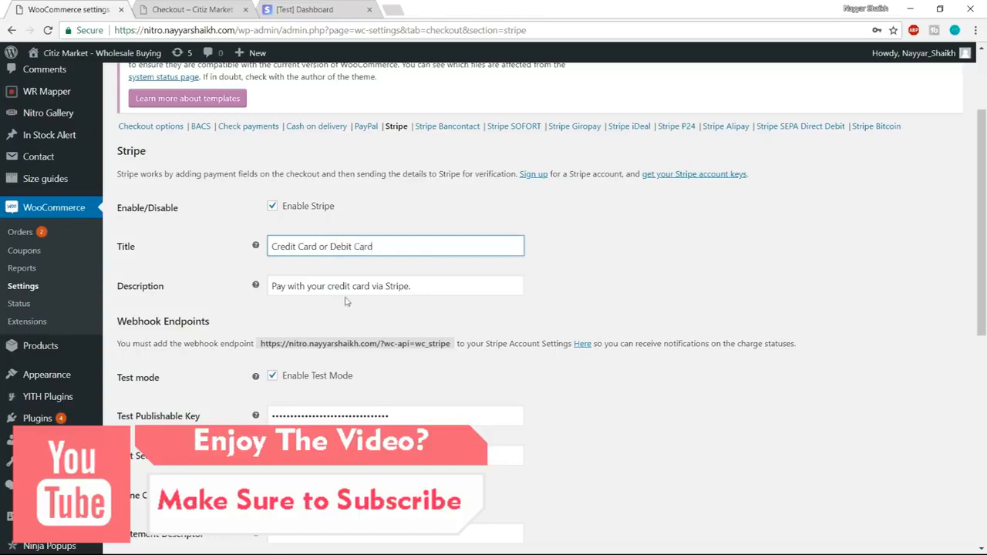
# - Change the Stripe gateway's description to "Pay with your credit card or Debit Card", reusing the wording from the title
pyautogui.moveTo(372, 286); pyautogui.dragTo(440, 283)
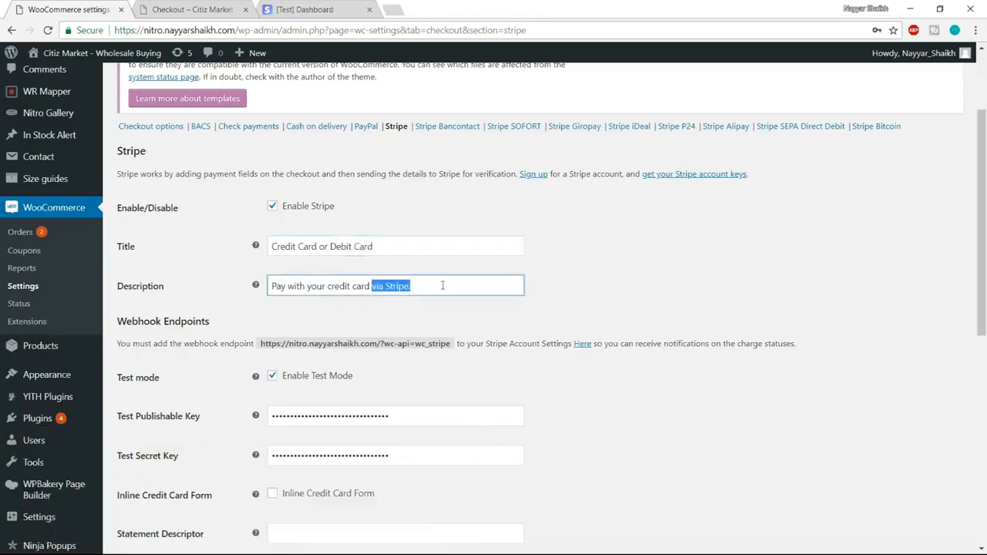
pyautogui.press('BackSpace')
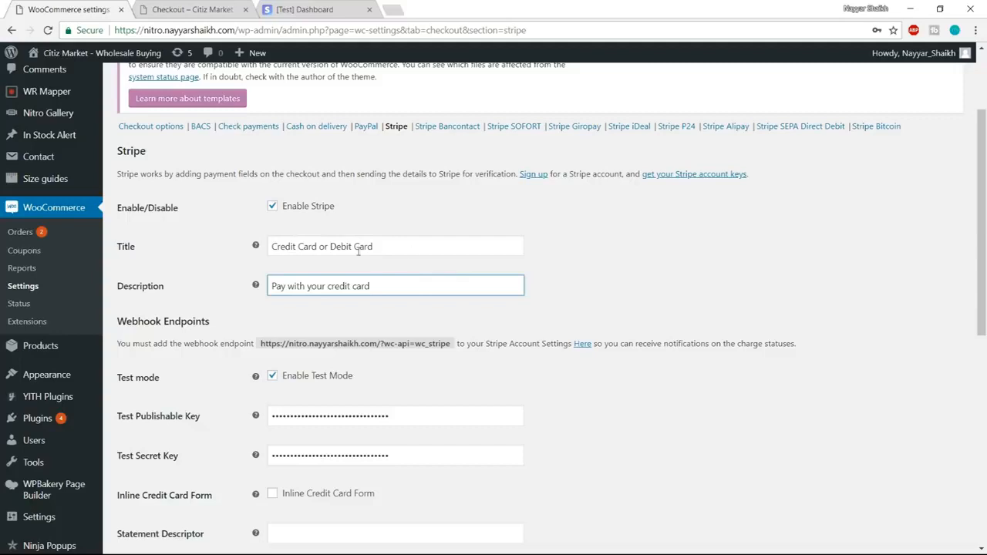
pyautogui.moveTo(320, 249); pyautogui.dragTo(439, 243)
pyautogui.hotkey('ctrl', 'c')
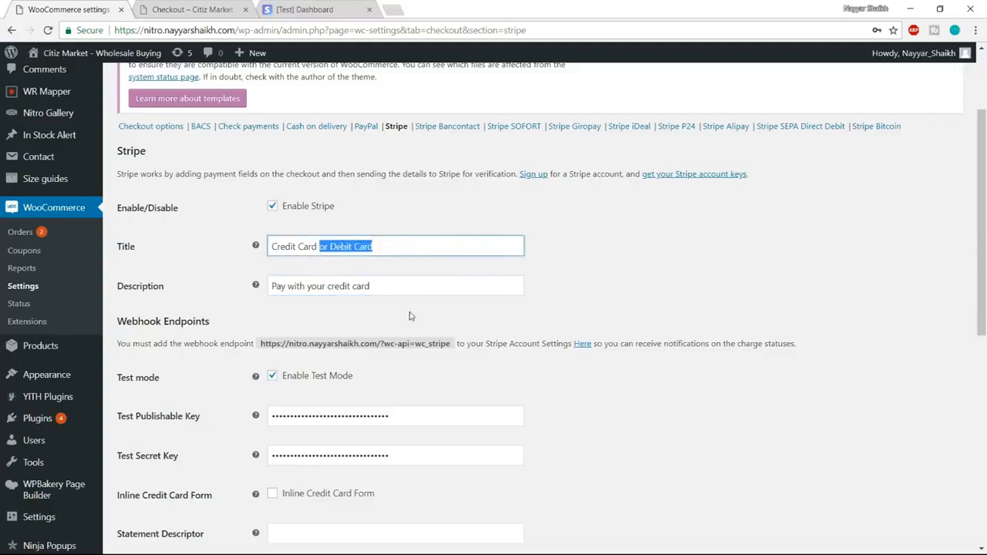
pyautogui.click(410, 280)
pyautogui.hotkey('ctrl', 'v')
# - Switch to the Stripe dashboard, open the developers' API keys page and reveal the test secret key
pyautogui.scroll(-2, 810, 312)
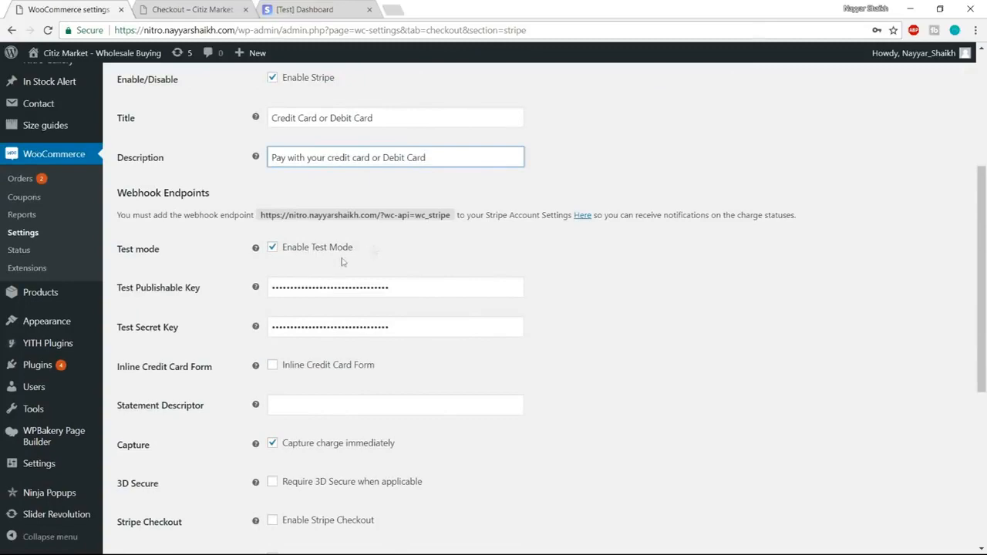
pyautogui.scroll(-5, 698, 328)
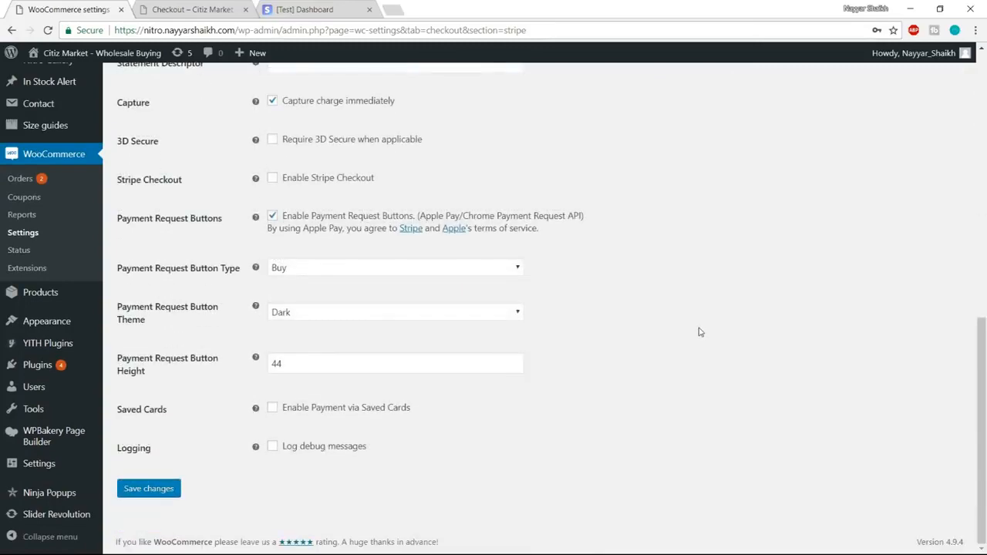
pyautogui.scroll(5, 699, 331)
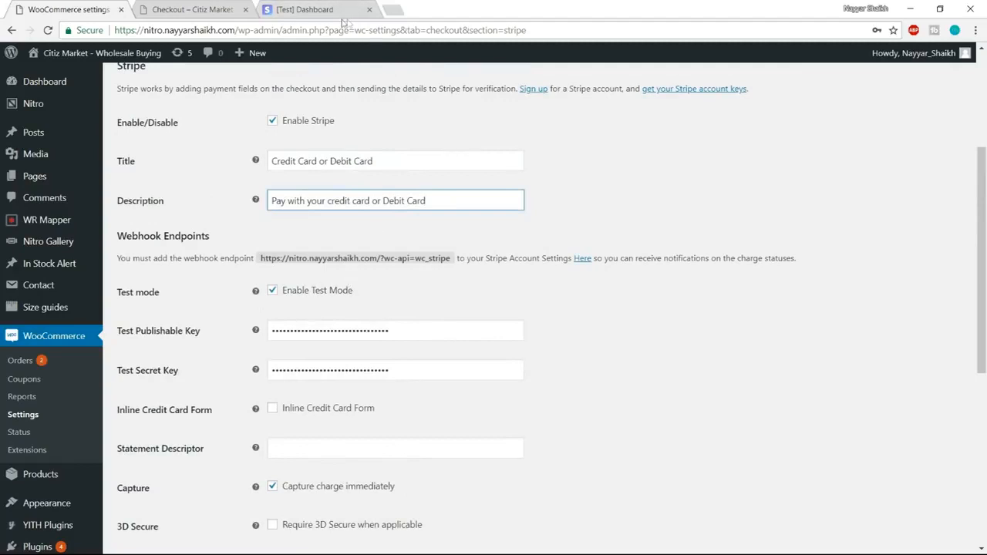
pyautogui.click(314, 6)
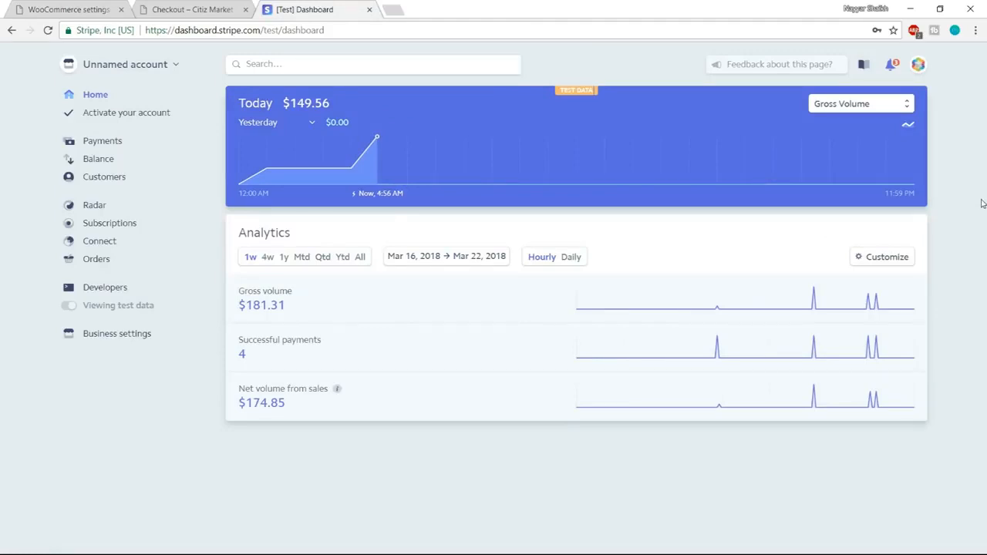
pyautogui.moveTo(293, 103); pyautogui.dragTo(335, 107)
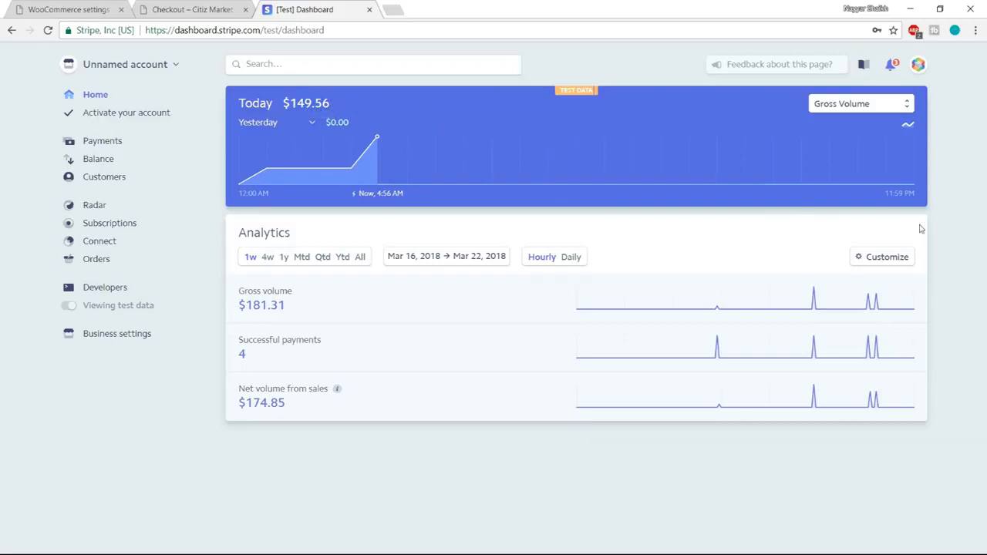
pyautogui.click(114, 293)
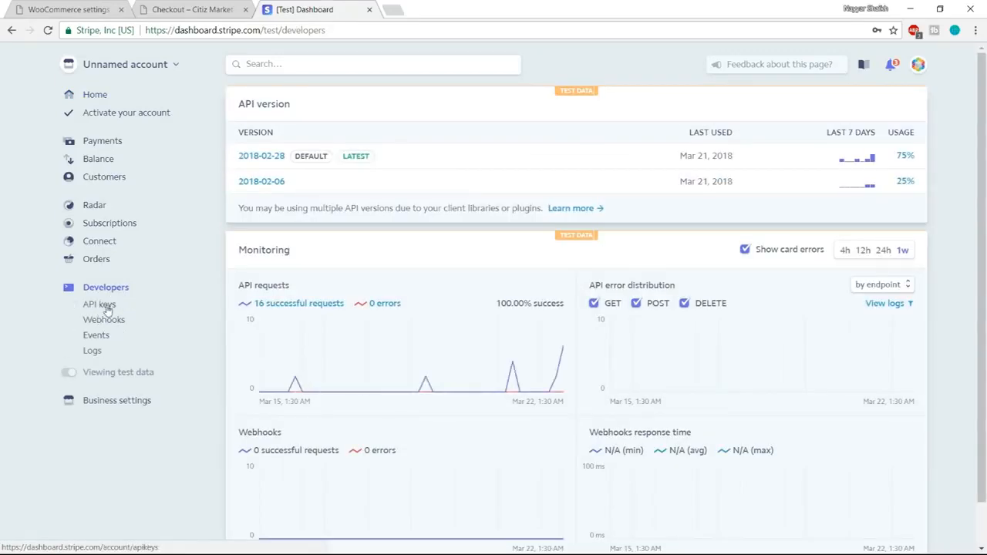
pyautogui.click(108, 308)
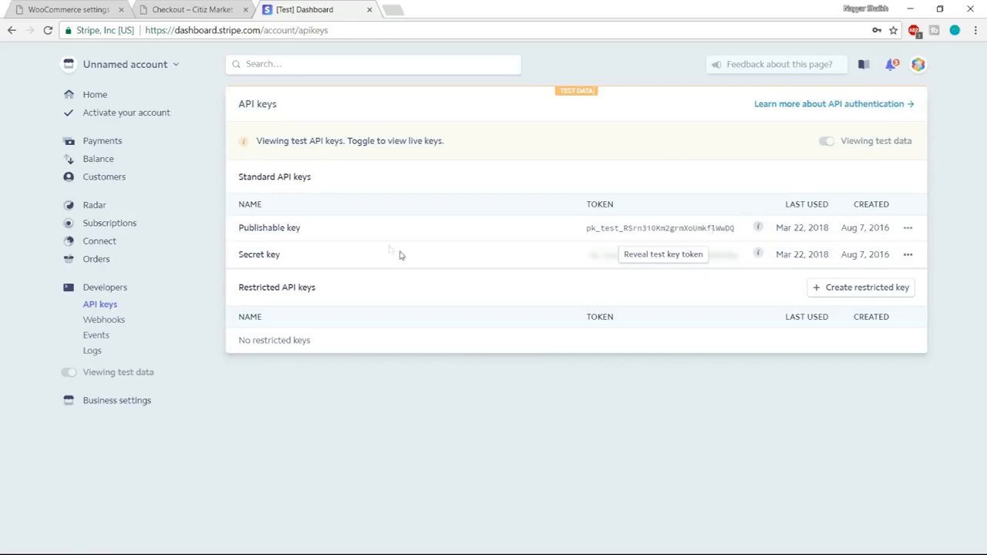
pyautogui.click(656, 255)
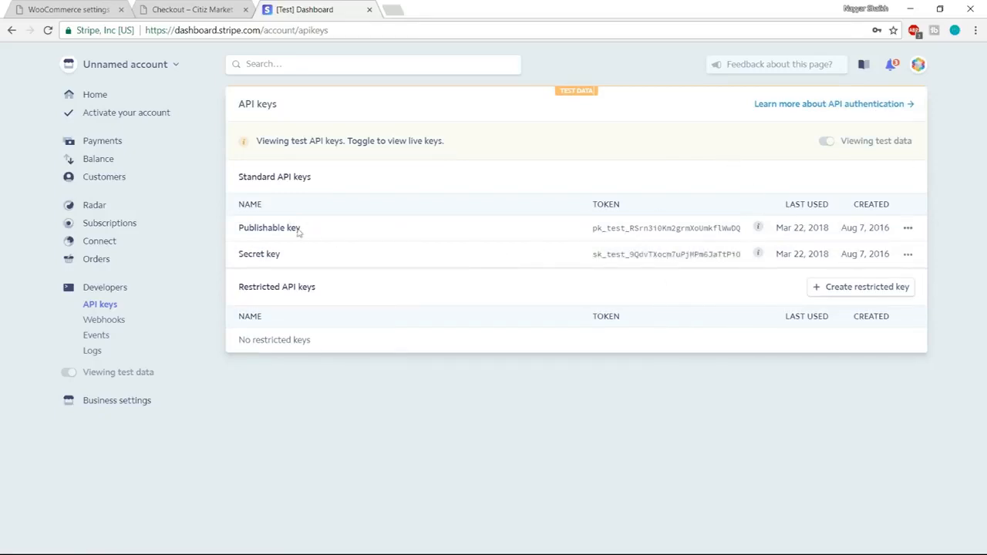
# - Copy the test publishable key from Stripe and paste it into the Test Publishable Key field of the WooCommerce Stripe settings
pyautogui.moveTo(593, 236); pyautogui.dragTo(748, 229)
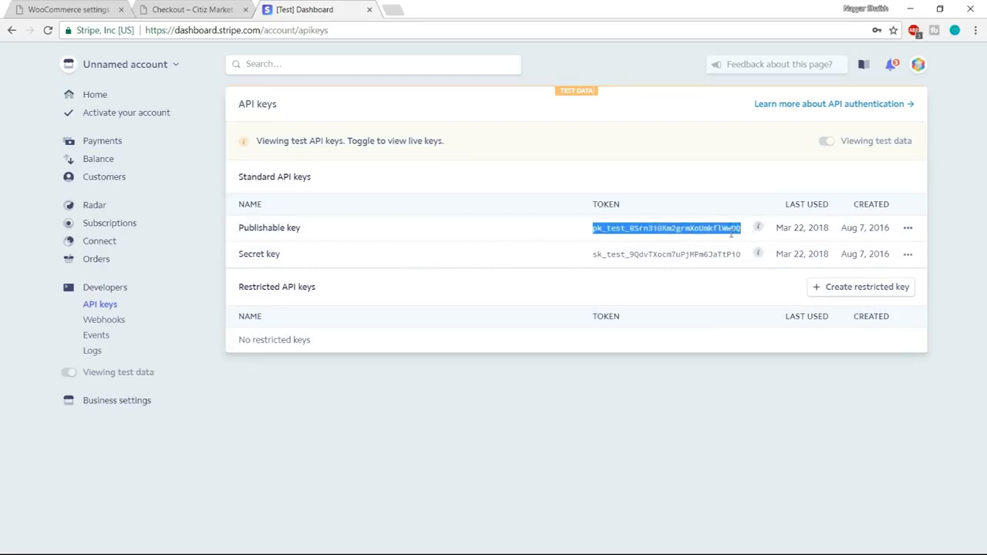
pyautogui.click(224, 9)
pyautogui.click(39, 9)
pyautogui.scroll(-2, 646, 302)
pyautogui.doubleClick(438, 261)
pyautogui.hotkey('ctrl', 'v')
# - Copy the test secret key from Stripe and paste it into the Test Secret Key field of the WooCommerce Stripe settings
pyautogui.click(305, 10)
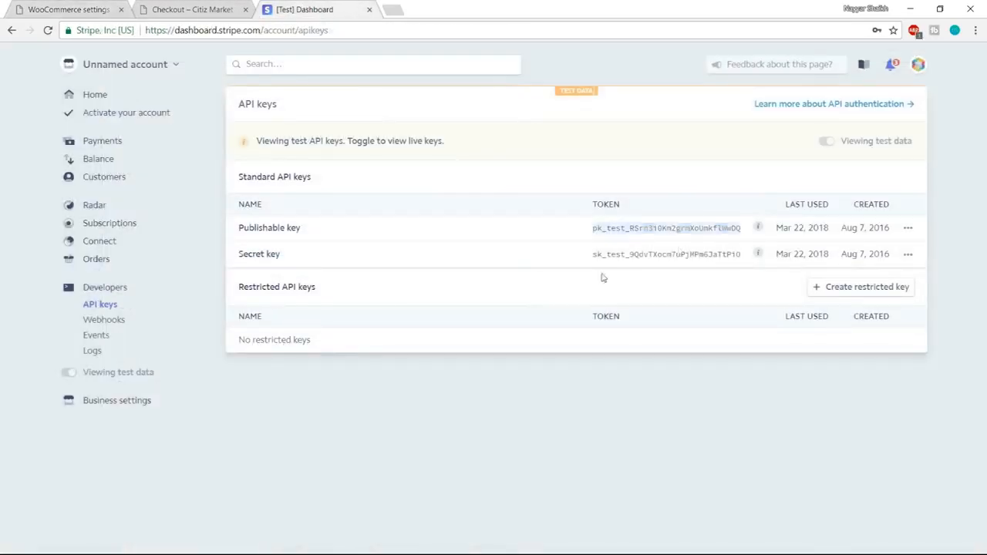
pyautogui.click(666, 254)
pyautogui.hotkey('ctrl', 'c')
pyautogui.click(69, 9)
pyautogui.doubleClick(340, 306)
pyautogui.hotkey('ctrl', 'v')
# - Save the changes to the WooCommerce Stripe gateway settings
pyautogui.click(626, 322)
pyautogui.scroll(-3, 626, 322)
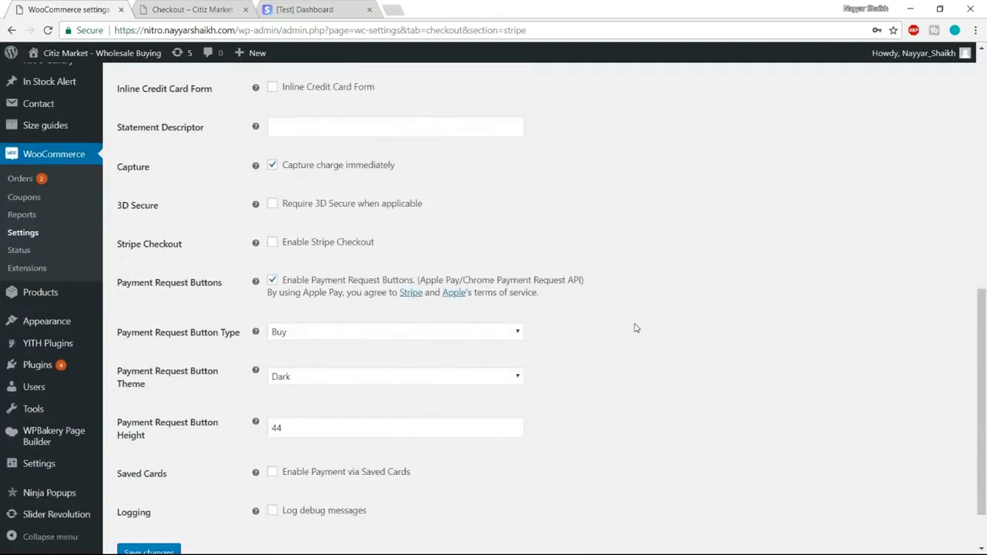
pyautogui.scroll(-1, 636, 328)
pyautogui.click(165, 492)
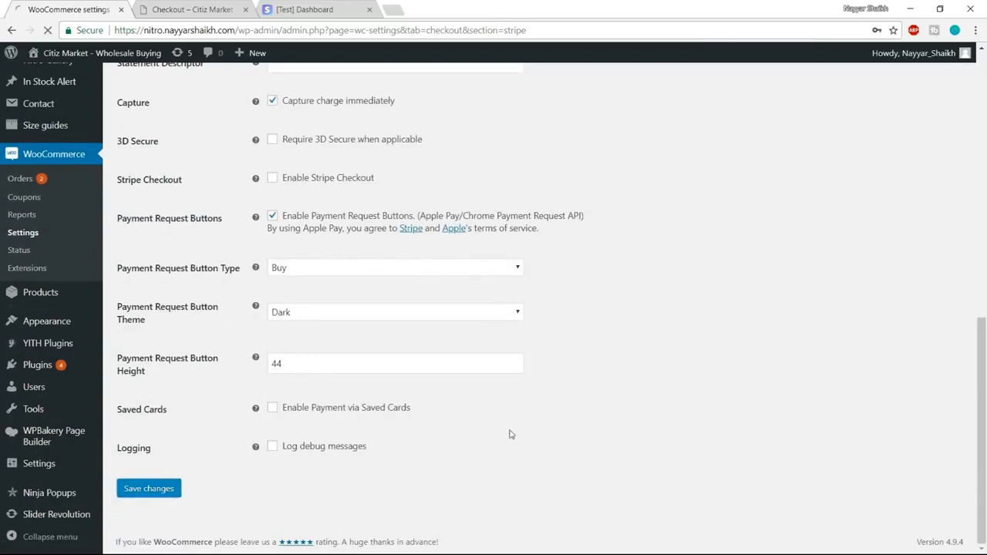
# - Check the test data switch on Stripe's API keys page for live key access, and return to the WooCommerce gateway settings
pyautogui.click(304, 9)
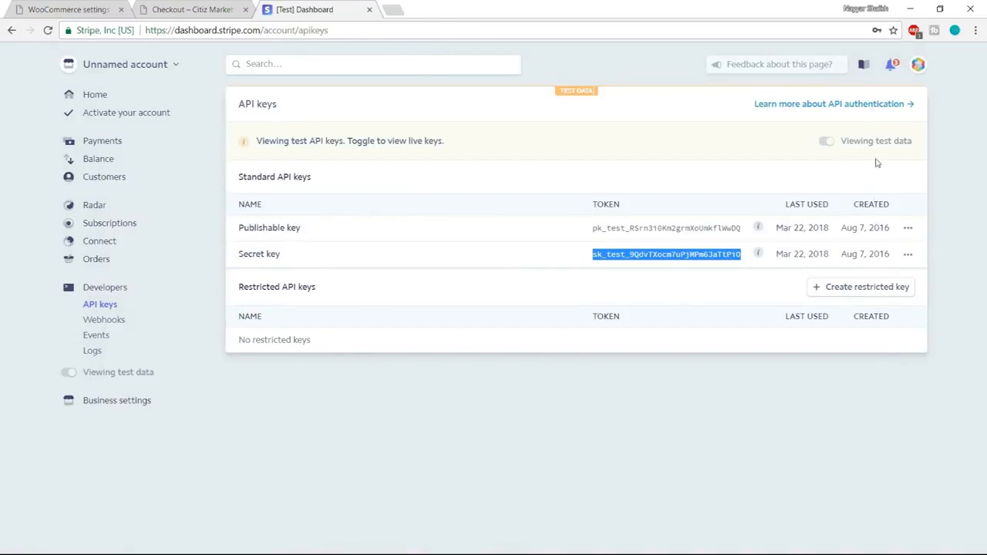
pyautogui.moveTo(826, 142)
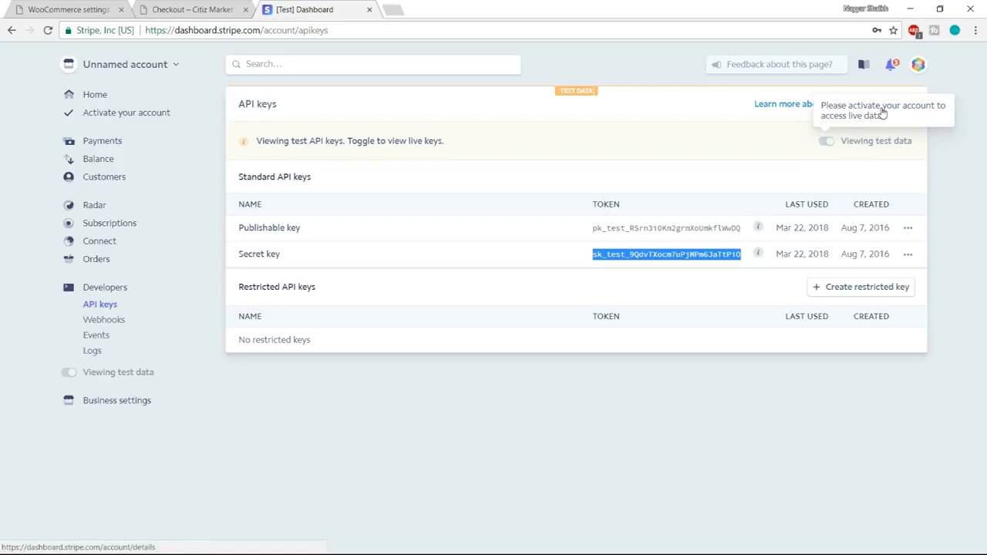
pyautogui.click(953, 226)
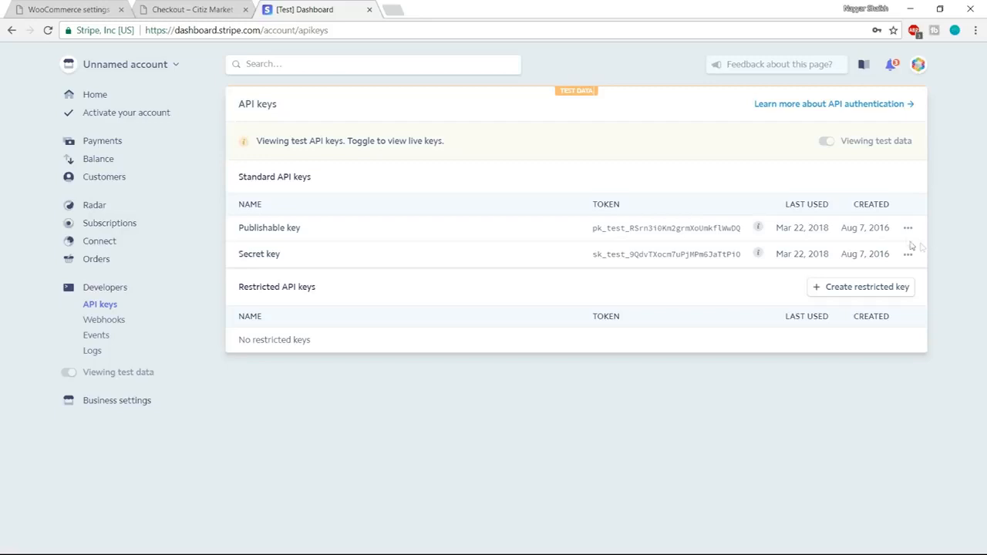
pyautogui.moveTo(881, 145)
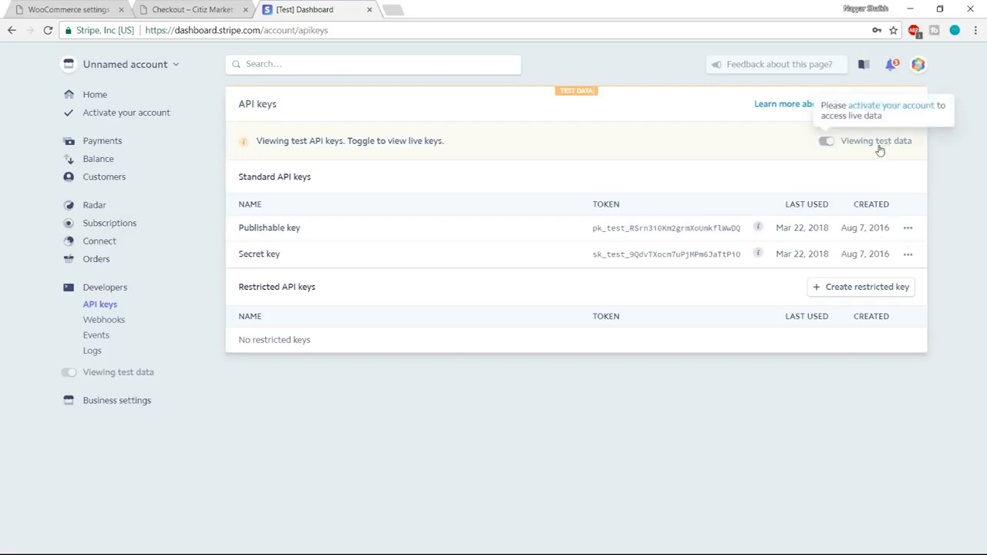
pyautogui.click(88, 6)
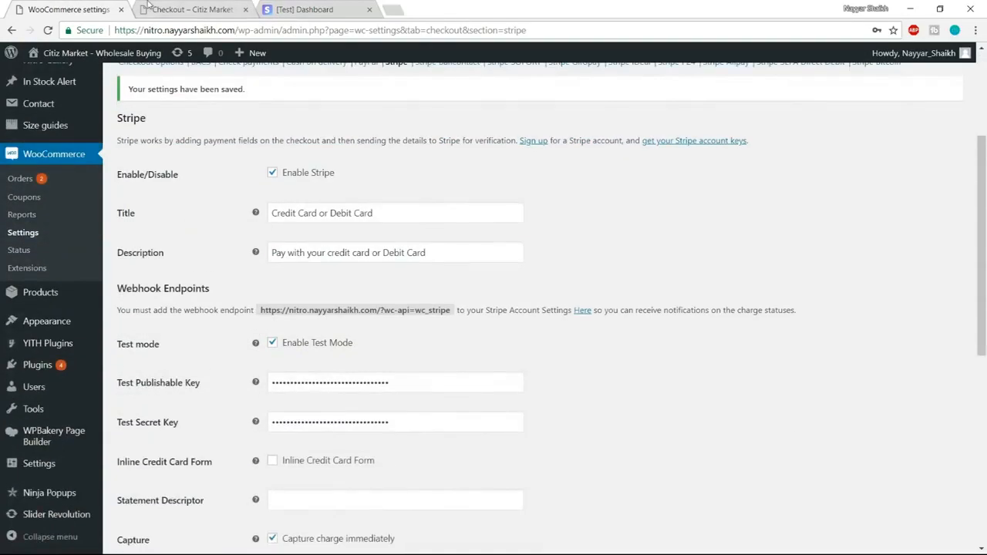
# - Switch to the store's checkout page, leave the order confirmation and open the full product list
pyautogui.click(148, 8)
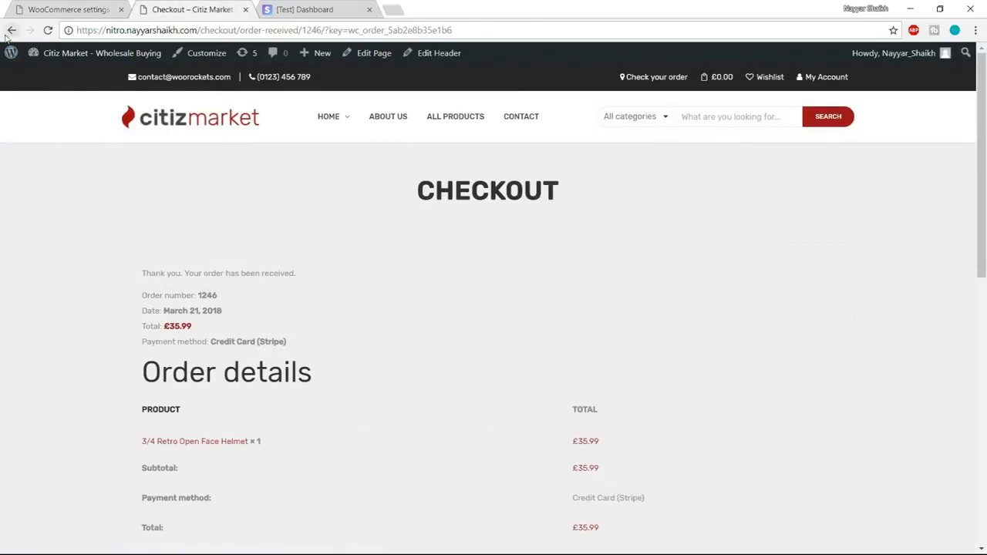
pyautogui.click(10, 31)
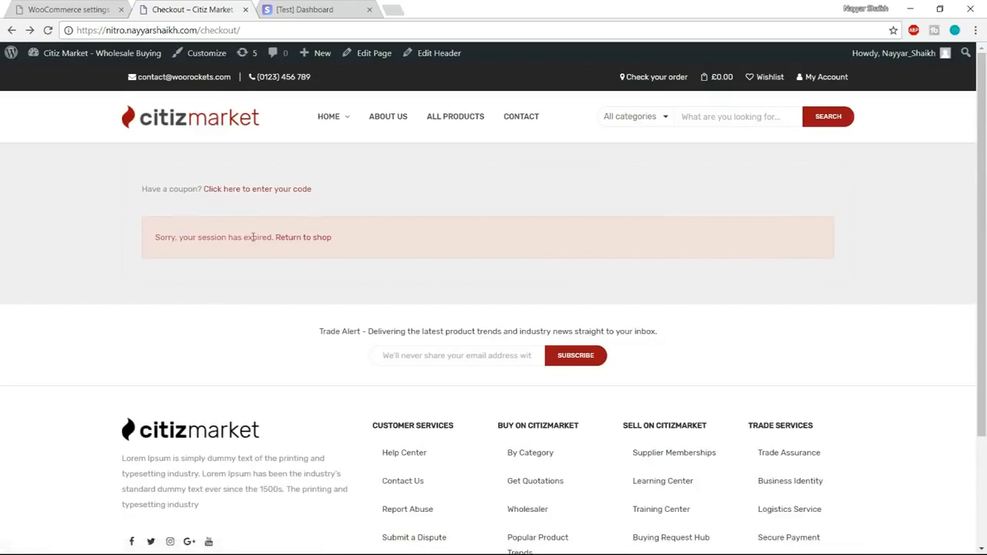
pyautogui.click(455, 116)
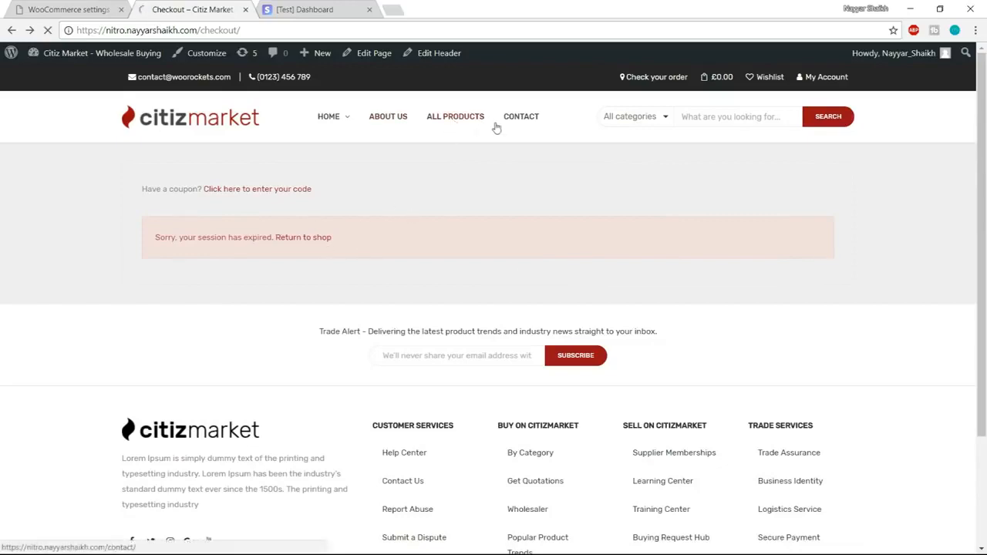
# - Add the 3/4 Retro Open Face Helmet and the Apple MacBook Pro MLH42LL/A to the cart
pyautogui.scroll(-3, 599, 245)
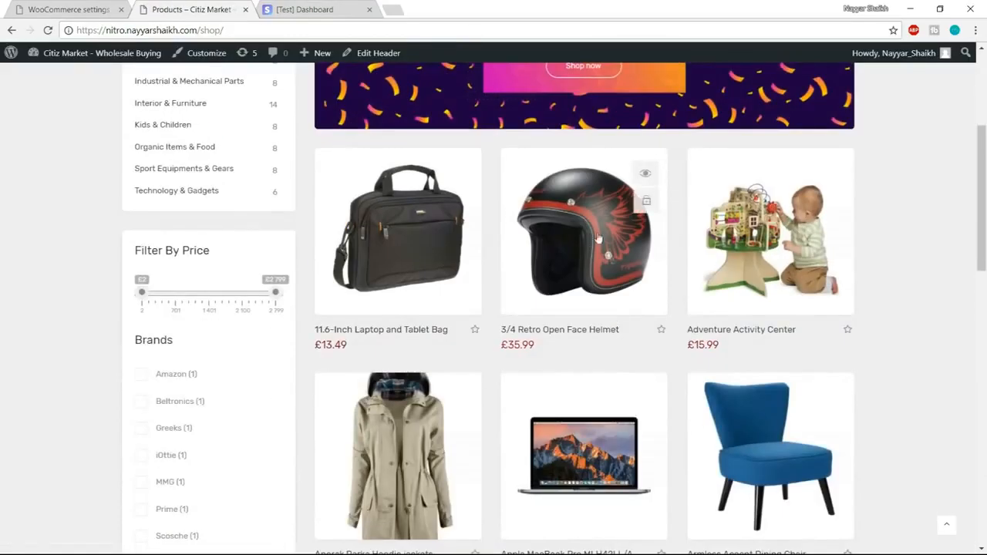
pyautogui.click(646, 204)
pyautogui.scroll(-1, 841, 232)
pyautogui.scroll(-3, 841, 233)
pyautogui.click(645, 167)
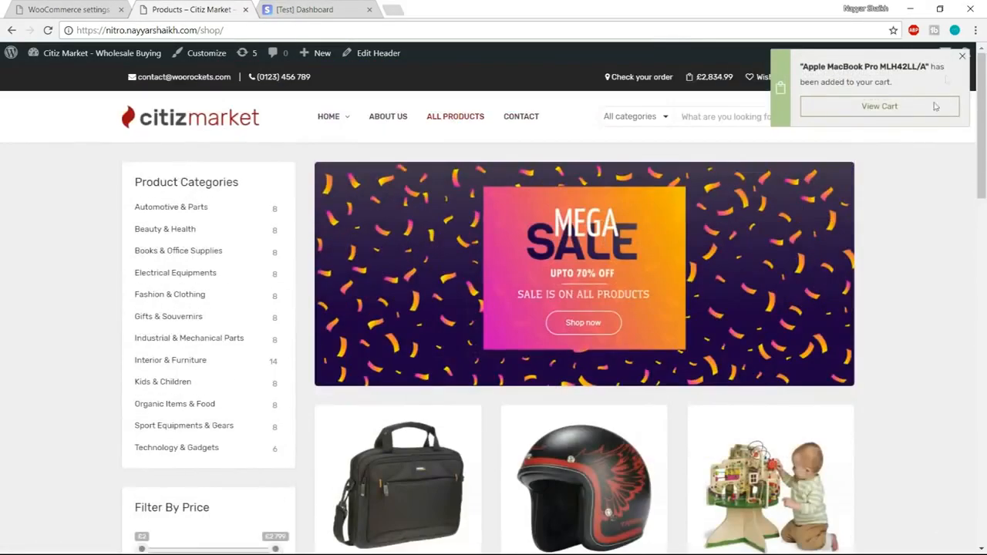
# - Proceed from the cart to checkout and find the Credit Card or Debit Card payment option
pyautogui.moveTo(716, 85)
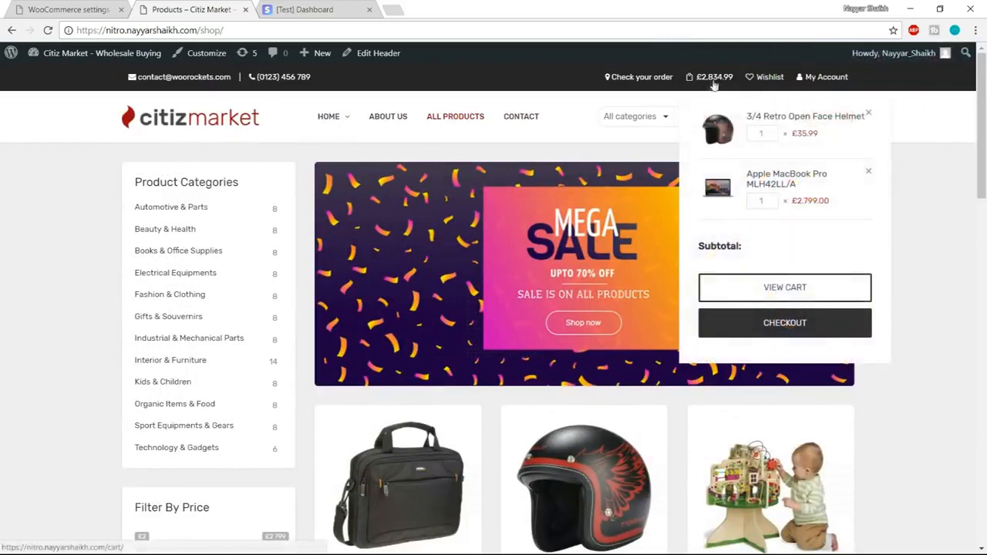
pyautogui.click(788, 324)
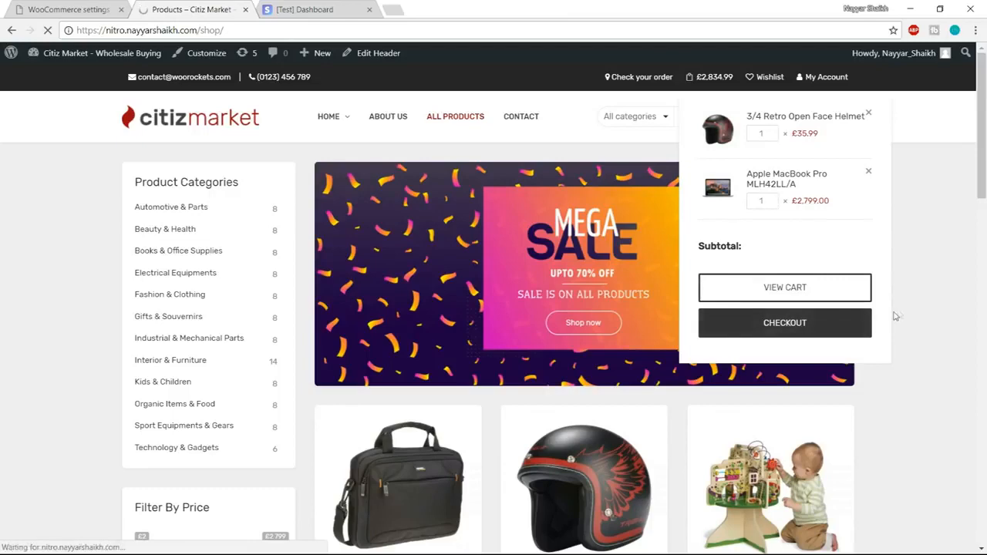
pyautogui.scroll(-4, 910, 304)
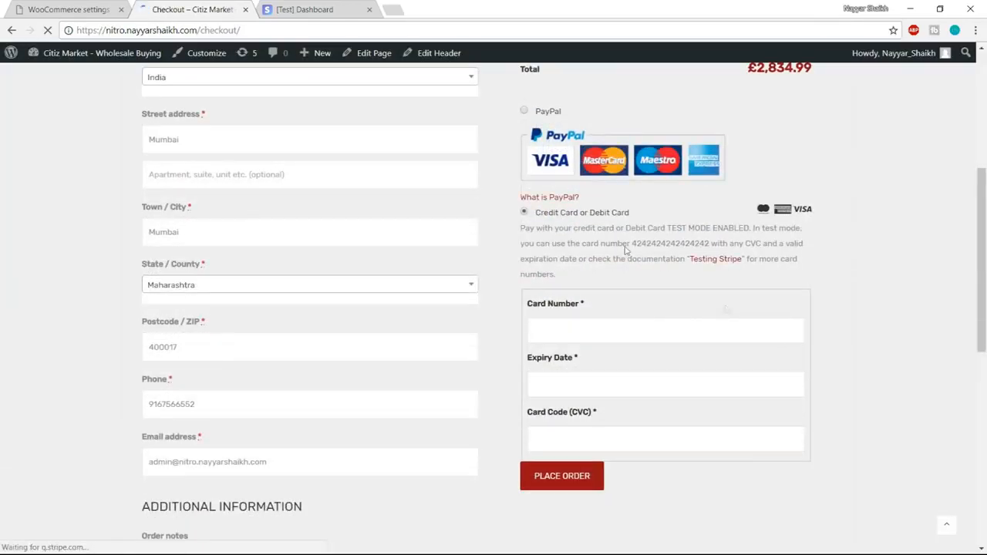
pyautogui.moveTo(639, 214); pyautogui.dragTo(539, 220)
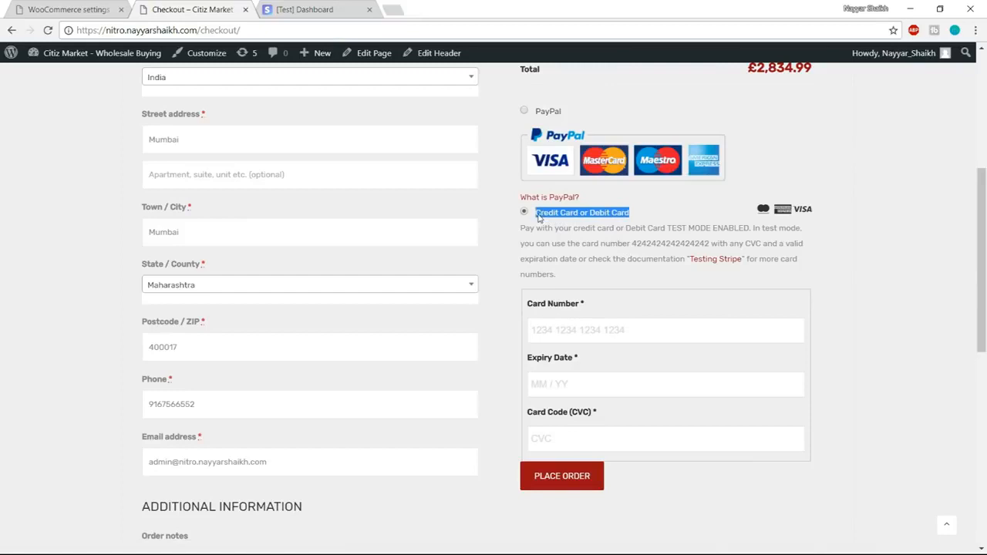
# - Fill in the test card number, expiry date 01 / 24 and card code, and place the order
pyautogui.click(605, 329)
pyautogui.write('4242 4242 4242 4242')
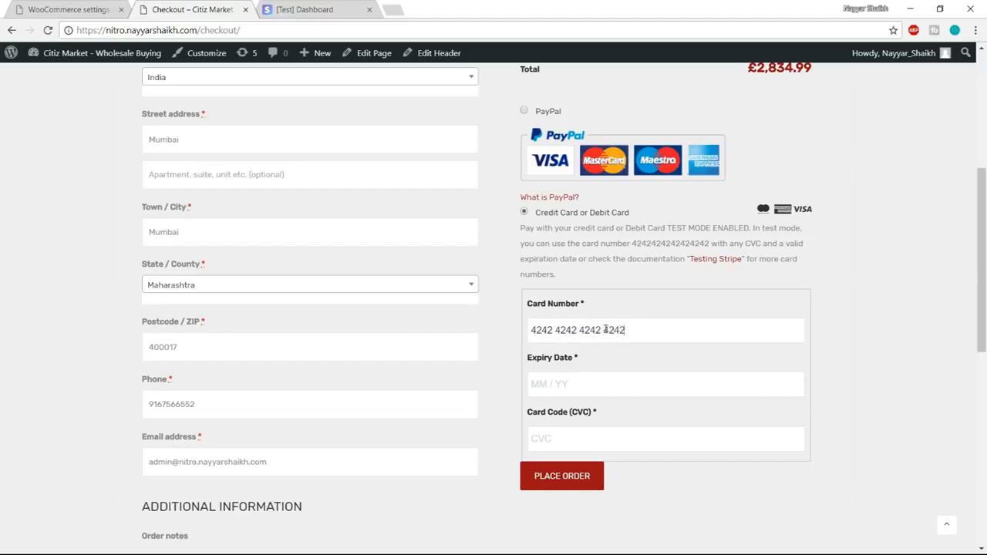
pyautogui.moveTo(645, 331); pyautogui.dragTo(494, 342)
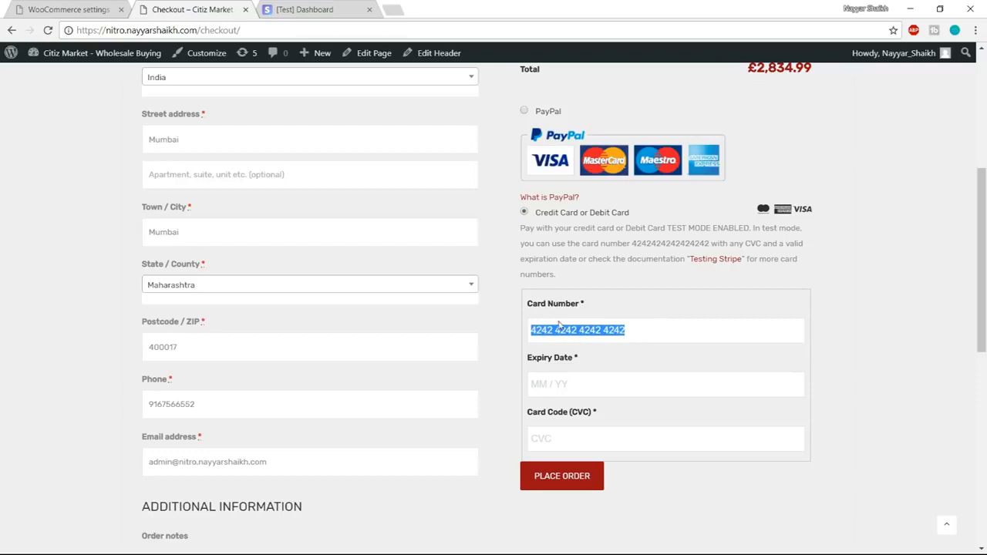
pyautogui.click(631, 370)
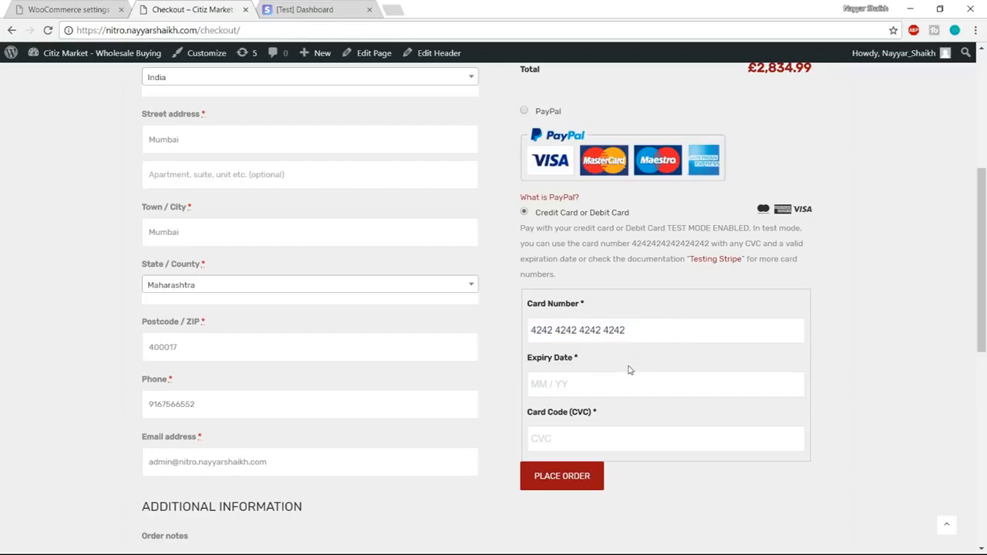
pyautogui.write('01 / 24')
pyautogui.click(596, 478)
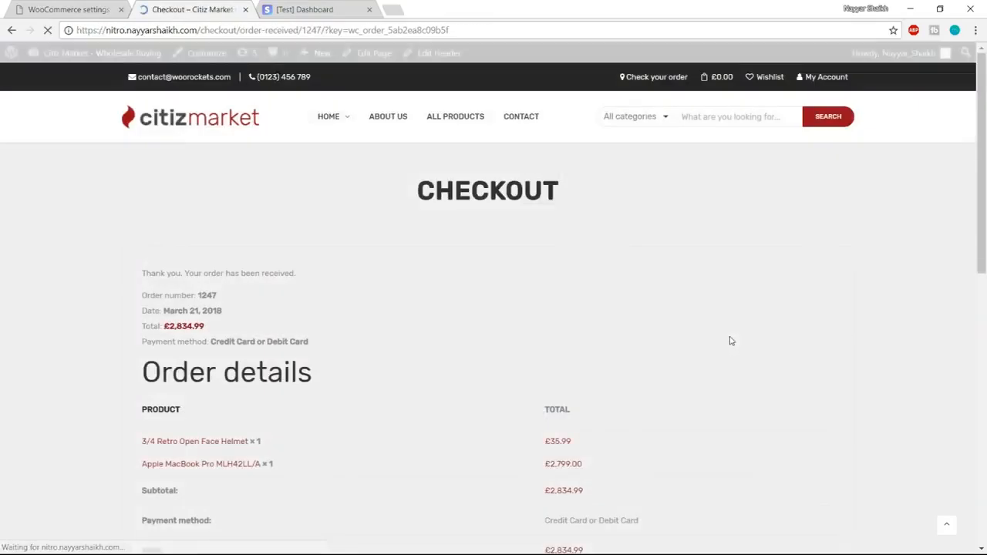
# - Review the order total, order details and billing address on the order confirmation page
pyautogui.moveTo(144, 326); pyautogui.dragTo(218, 327)
pyautogui.click(219, 326)
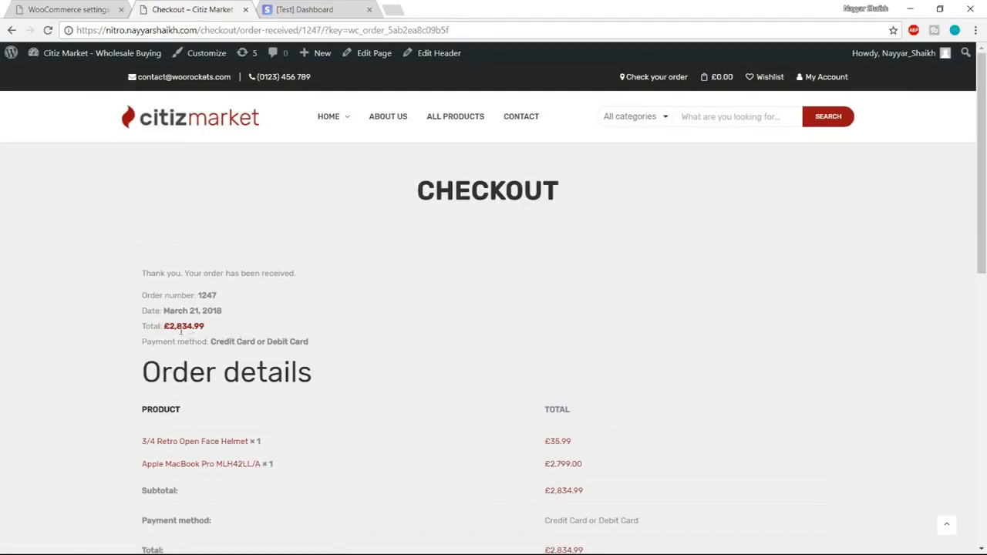
pyautogui.scroll(-3, 224, 334)
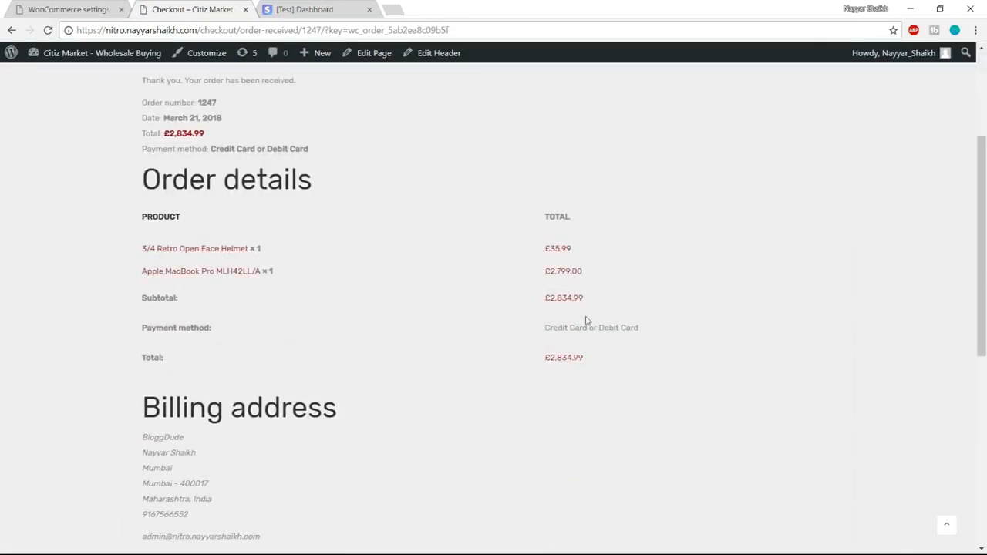
pyautogui.scroll(-3, 412, 370)
pyautogui.scroll(6, 269, 465)
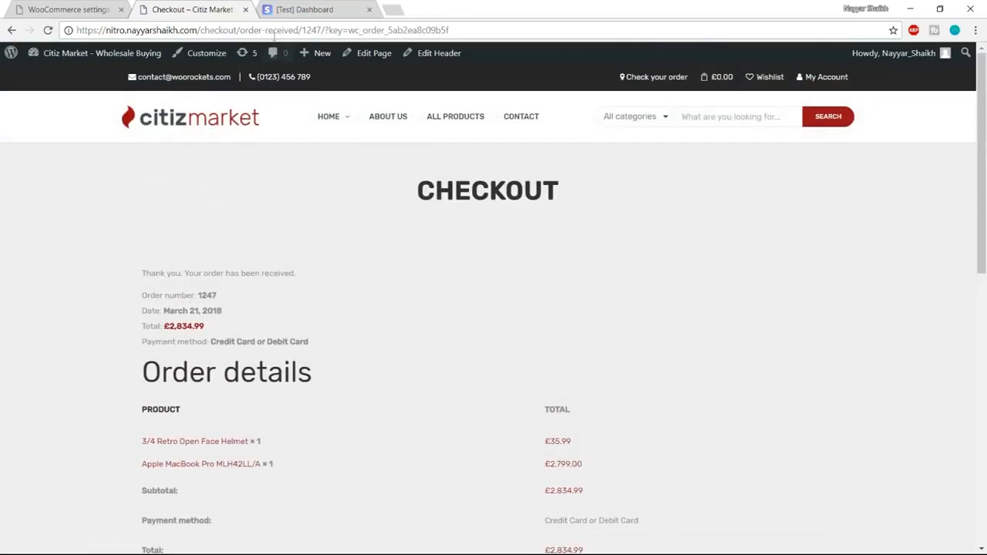
# - Switch to the Stripe dashboard's home page and check today's gross volume
pyautogui.click(287, 8)
pyautogui.click(97, 97)
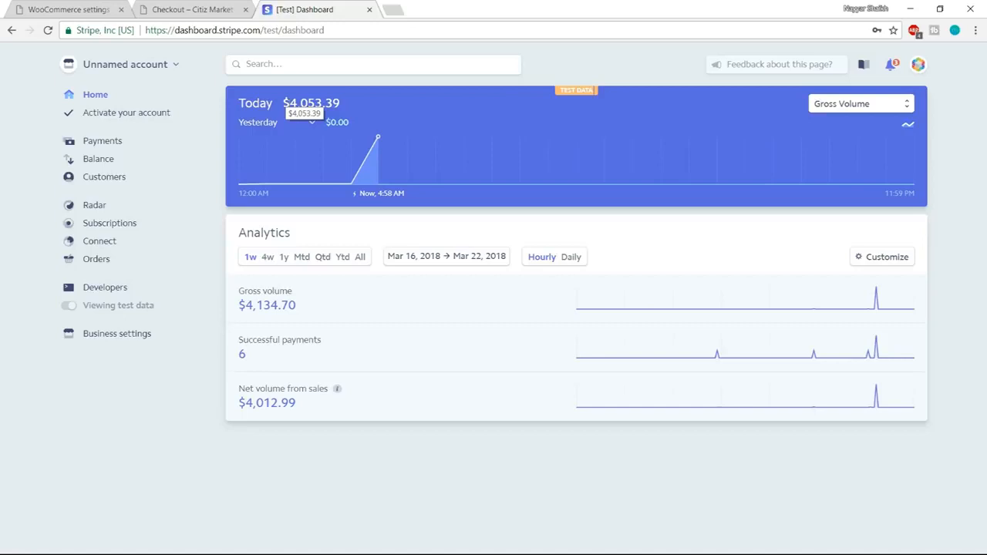
pyautogui.moveTo(291, 103); pyautogui.dragTo(317, 104)
pyautogui.click(520, 284)
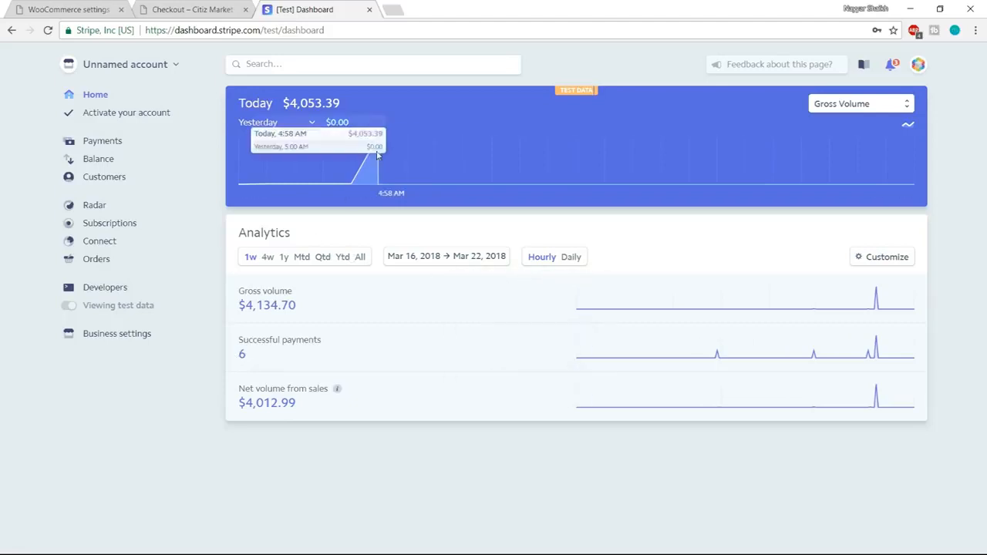
# - Check the latest successful payment in Stripe's developer events, and return to the store's order confirmation
pyautogui.click(112, 289)
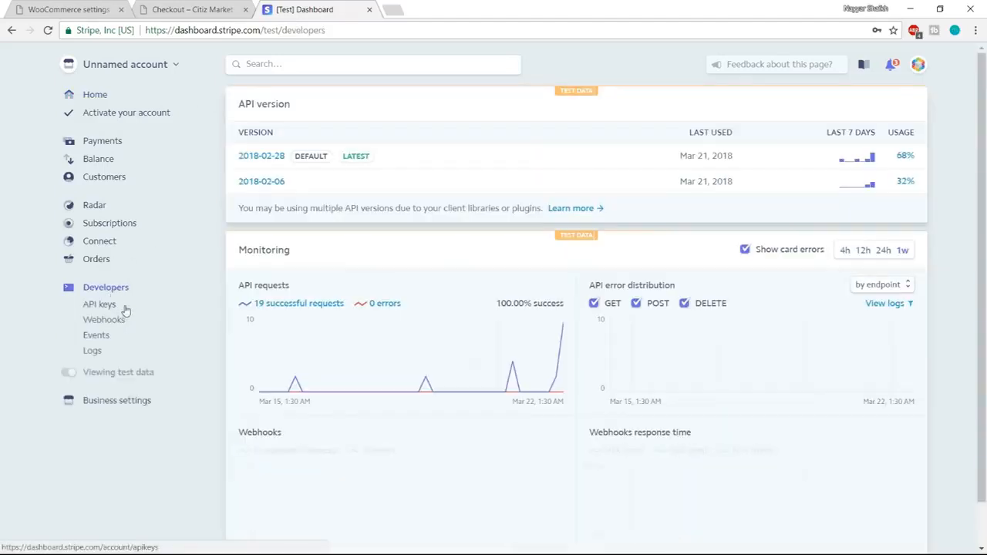
pyautogui.click(99, 336)
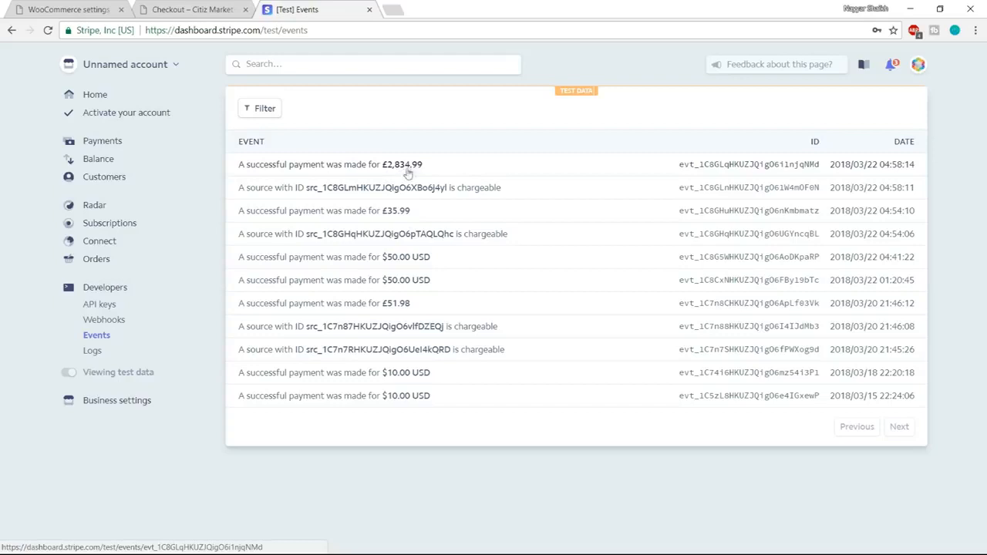
pyautogui.click(196, 10)
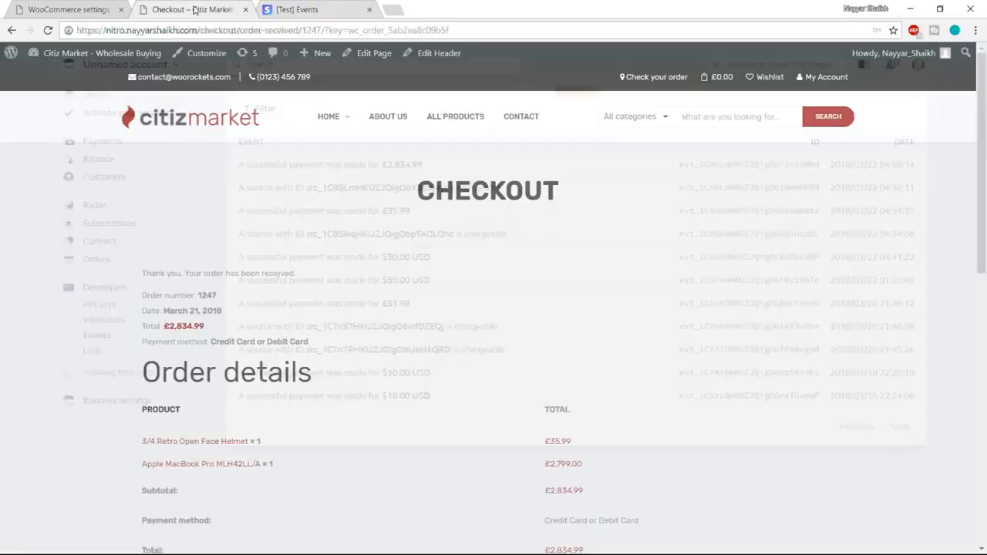